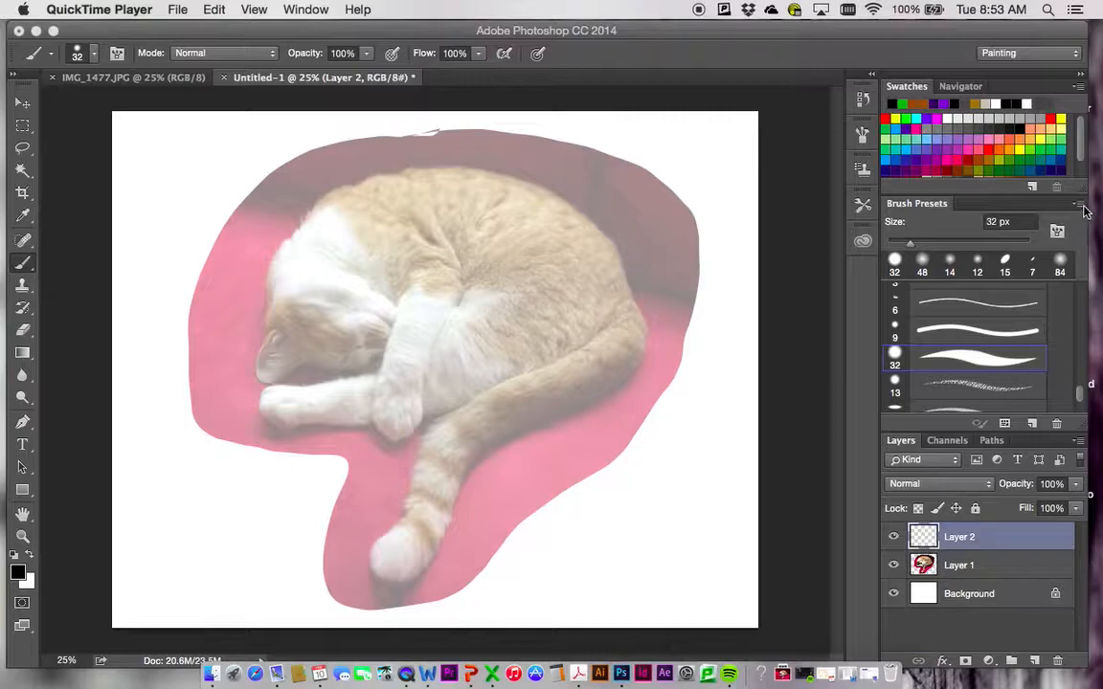
Step: Load the Dry Media Brushes set, appending it to the current brush presets
left_click(1078, 209)
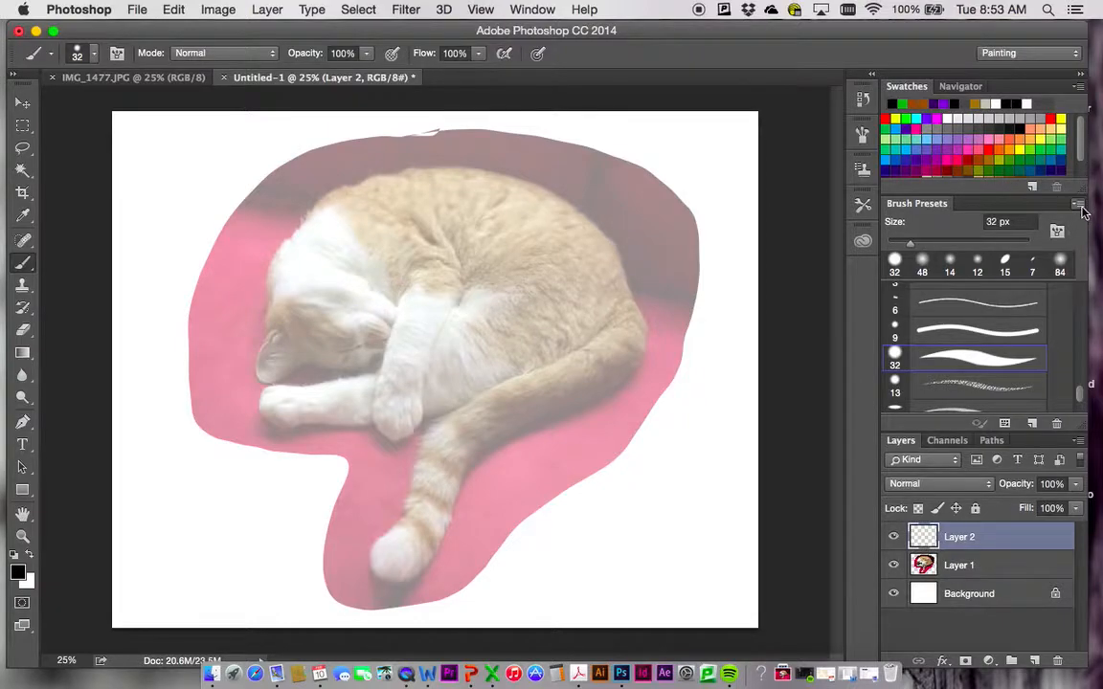
left_click(1078, 206)
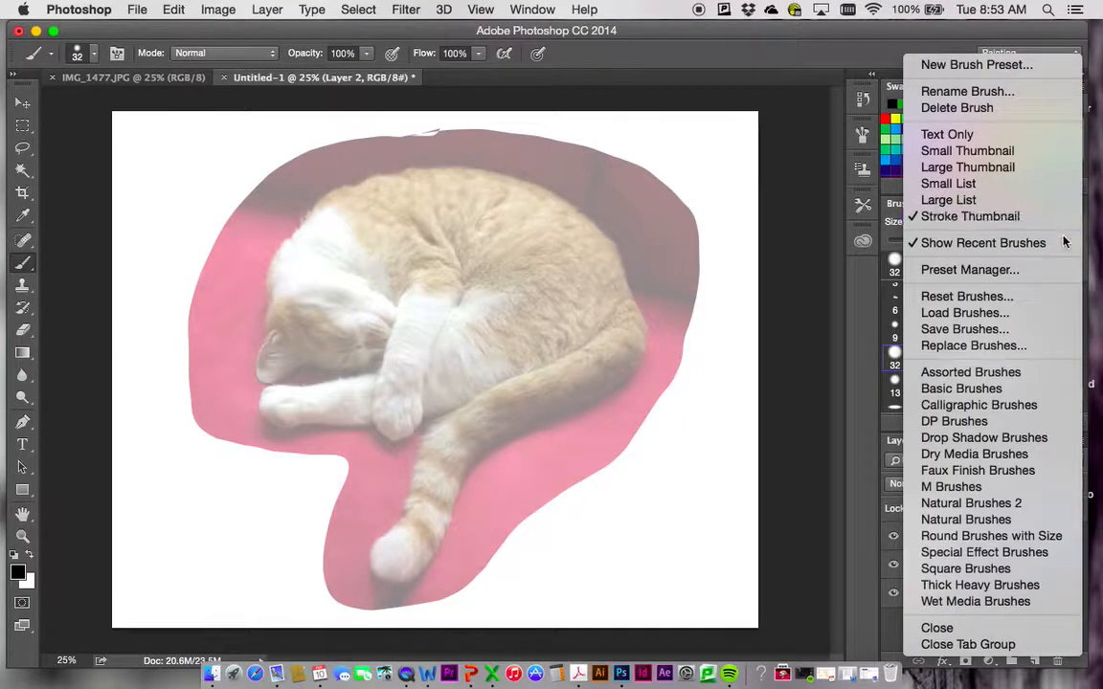
left_click(1043, 454)
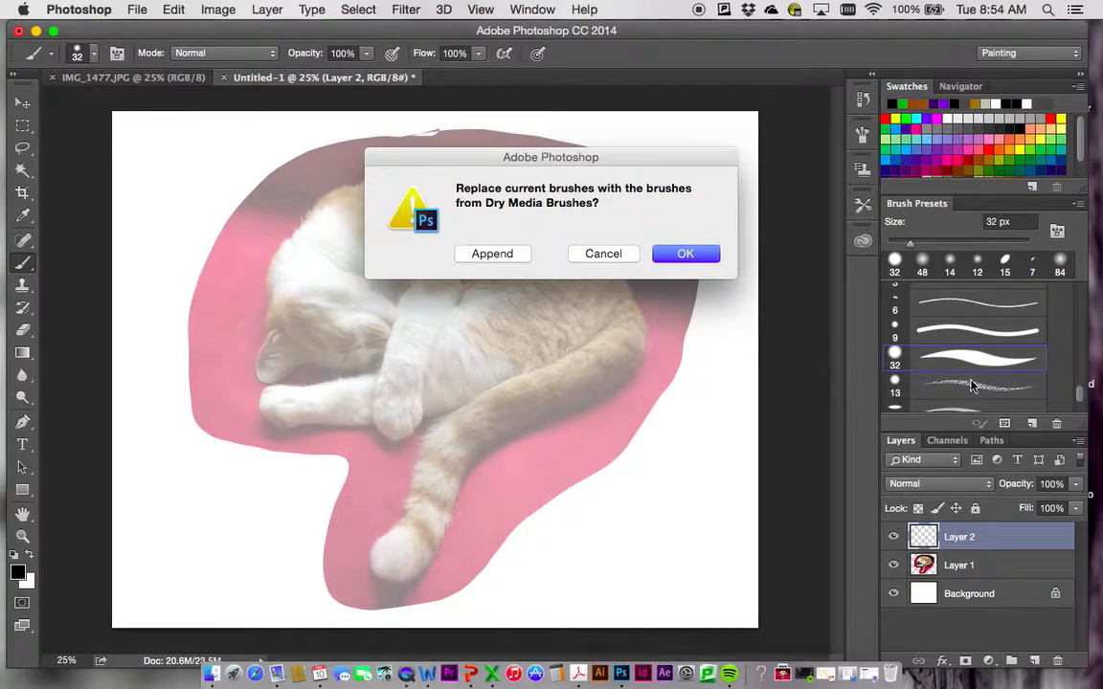
left_click(504, 256)
Step: Choose the 32 px tapered hard brush preset, try it on the blank canvas beside the cat, and undo the test stroke
scroll(1085, 385, "down", 10)
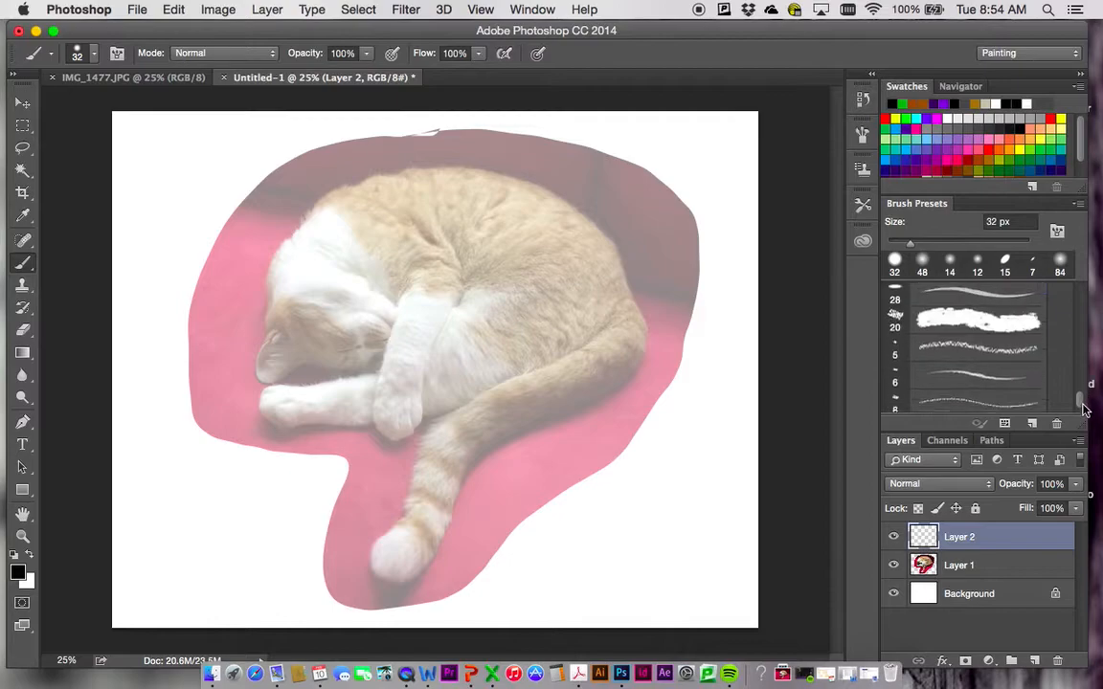
left_click_drag(1082, 388, 1080, 376)
scroll(1050, 389, "down", 5)
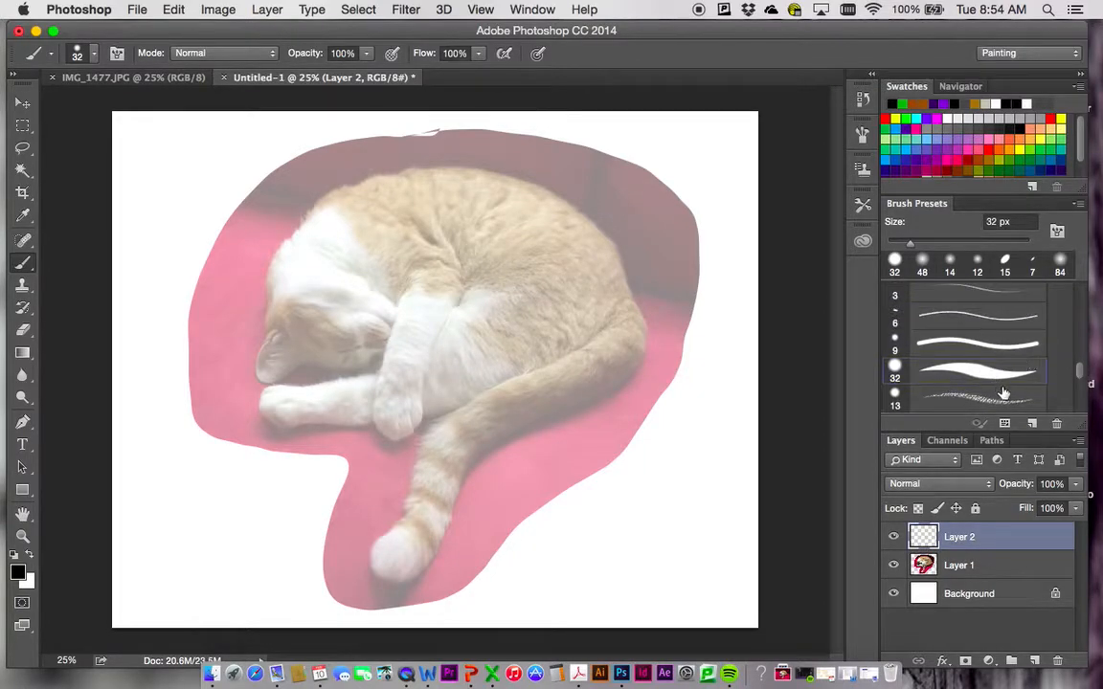
left_click(1000, 374)
mouse_move(140, 169)
left_mouse_down()
mouse_move(151, 143)
mouse_move(173, 139)
mouse_move(144, 205)
mouse_move(177, 212)
mouse_move(180, 228)
mouse_move(152, 261)
mouse_move(143, 352)
mouse_move(159, 413)
left_mouse_up()
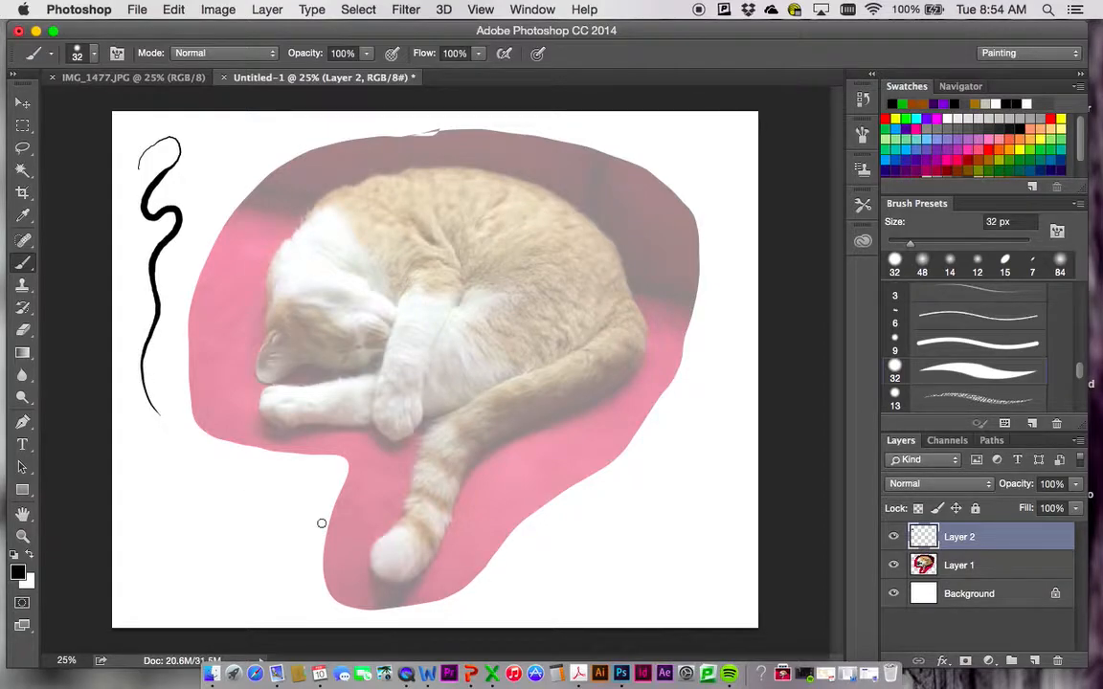
key("super+z")
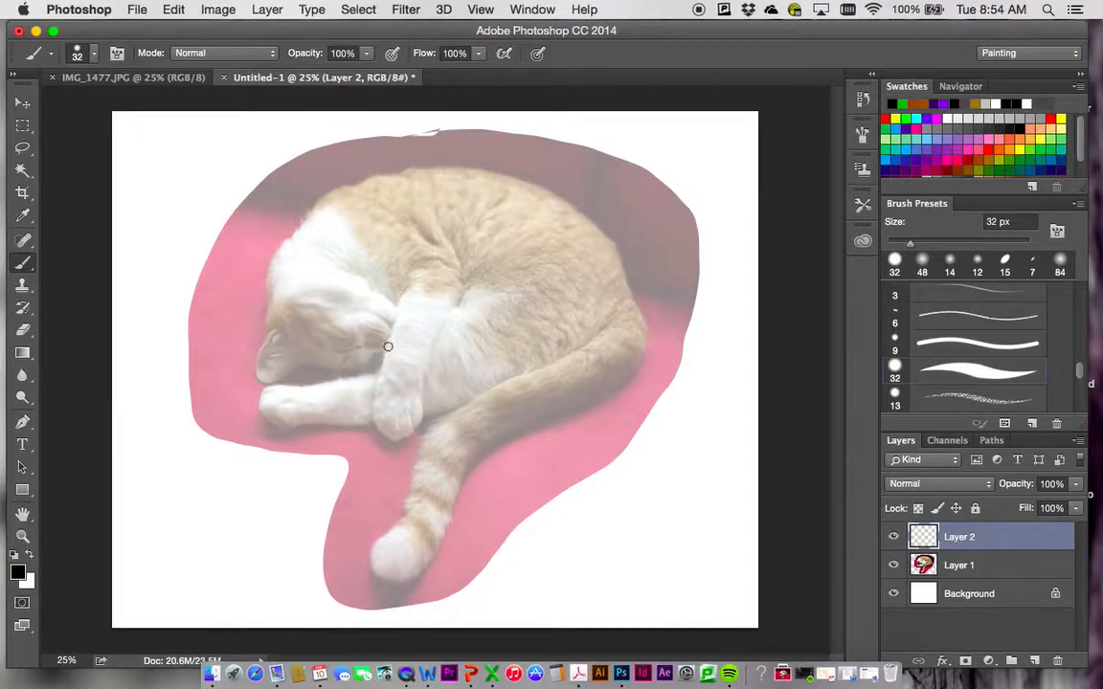
Step: Ink the upper front leg with its toes, then the eye, nose, ear and furry back of the head on Layer 2
left_click_drag(384, 343, 374, 416)
left_click_drag(418, 424, 421, 407)
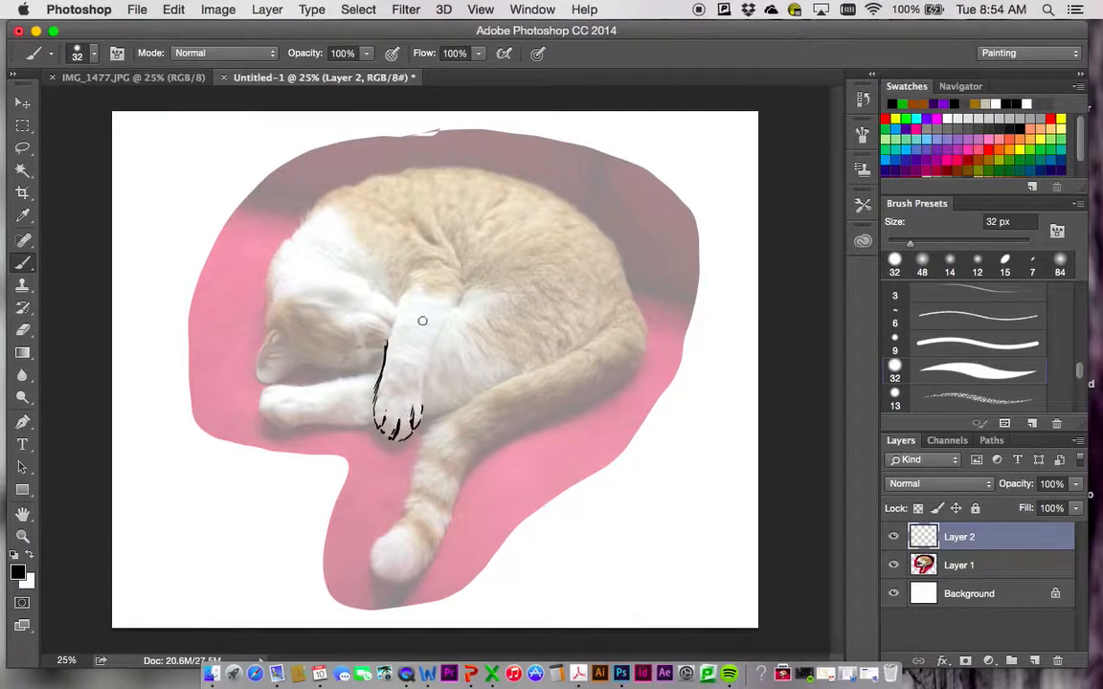
mouse_move(461, 292)
left_mouse_down()
mouse_move(425, 379)
mouse_move(394, 311)
mouse_move(406, 268)
mouse_move(394, 302)
mouse_move(392, 260)
mouse_move(392, 326)
mouse_move(285, 383)
mouse_move(254, 365)
mouse_move(292, 216)
mouse_move(341, 183)
mouse_move(327, 155)
mouse_move(443, 137)
left_mouse_up()
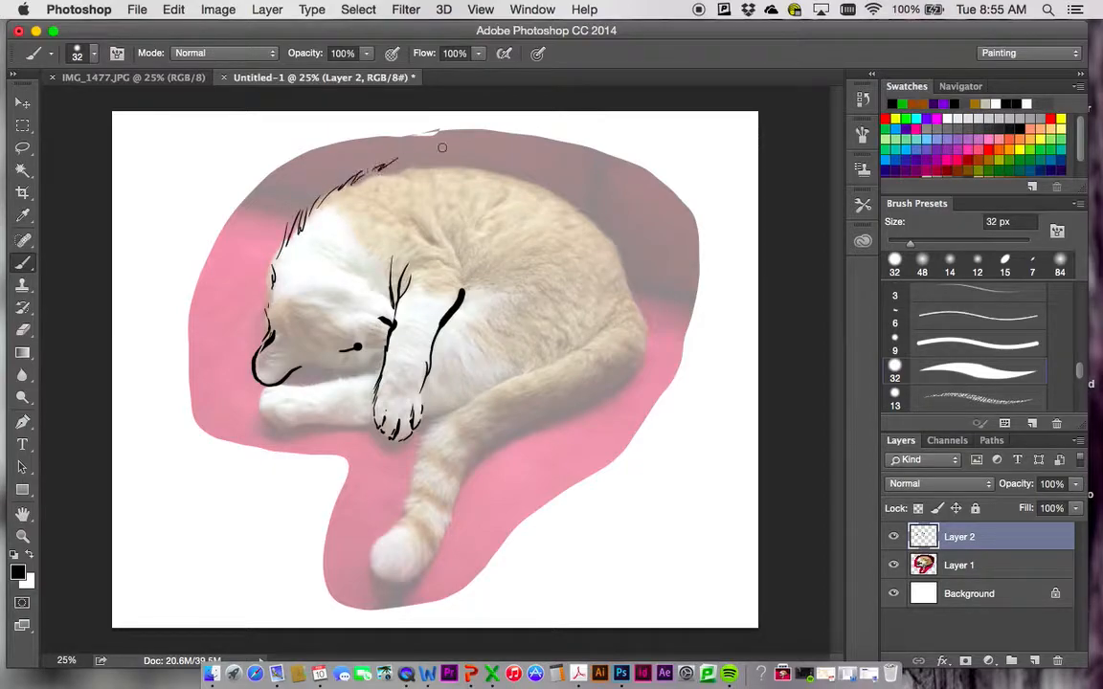
Step: Ink the chin, the lower front leg and both edges of the tail around to its tip
mouse_move(372, 363)
left_mouse_down()
mouse_move(300, 374)
mouse_move(257, 410)
mouse_move(287, 430)
mouse_move(359, 423)
left_mouse_up()
mouse_move(617, 299)
left_mouse_down()
mouse_move(607, 321)
mouse_move(536, 365)
mouse_move(459, 393)
mouse_move(403, 442)
mouse_move(415, 443)
left_mouse_up()
left_click_drag(423, 440, 411, 463)
left_click_drag(421, 458, 410, 490)
mouse_move(642, 334)
left_mouse_down()
mouse_move(603, 405)
mouse_move(477, 465)
mouse_move(435, 554)
mouse_move(412, 582)
mouse_move(368, 567)
left_mouse_up()
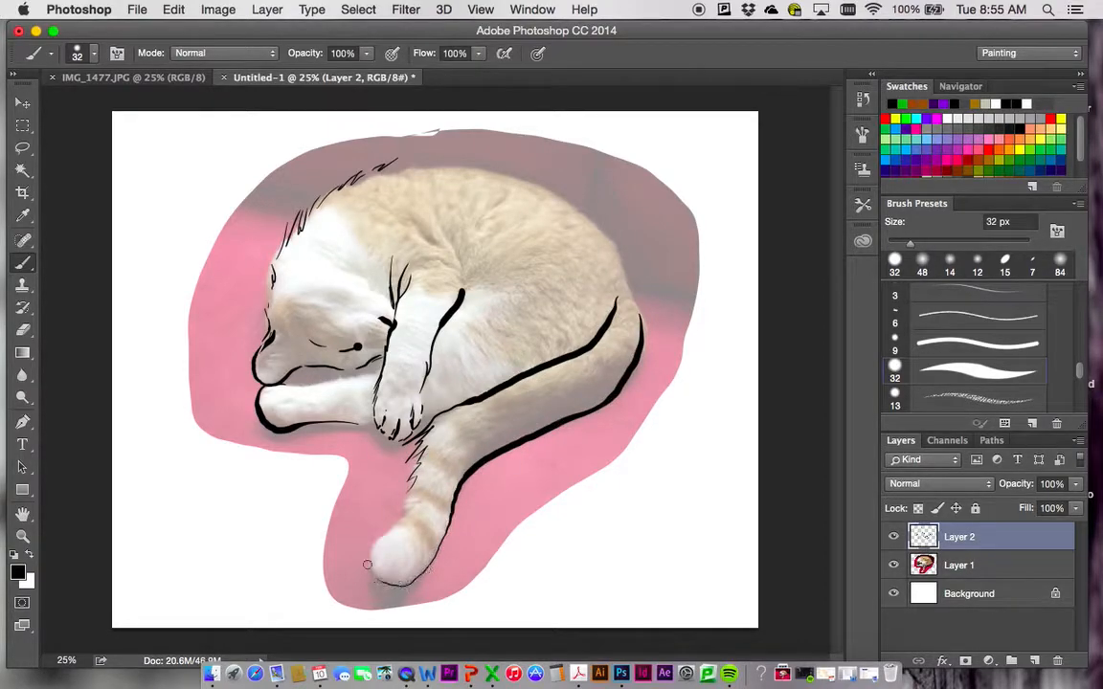
Step: Ink the curve of the cat's back and the fur folds at its shoulder and neck
left_click_drag(392, 153, 359, 170)
left_click_drag(445, 158, 388, 165)
mouse_move(493, 172)
left_mouse_down()
mouse_move(570, 199)
mouse_move(621, 301)
left_mouse_up()
mouse_move(464, 287)
left_mouse_down()
mouse_move(443, 206)
mouse_move(449, 253)
left_mouse_up()
left_click_drag(389, 232, 361, 240)
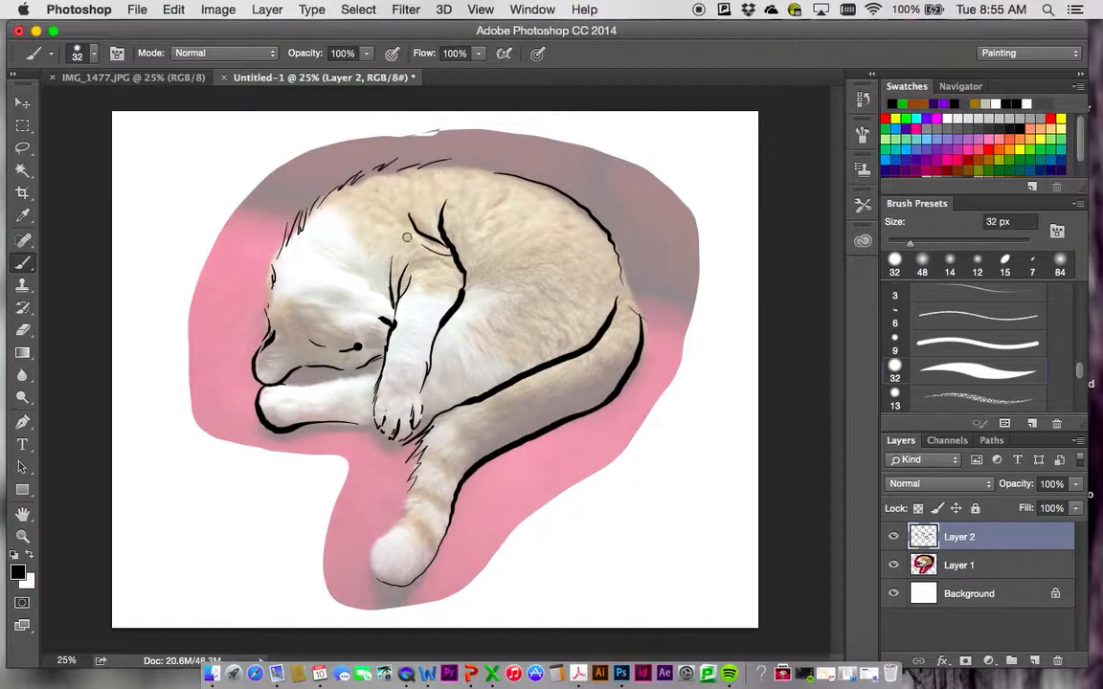
Step: Add fine fur lines to the neck, ear, cheek and forehead, and check the linework with the photo on Layer 1 briefly hidden
left_click_drag(385, 298, 333, 247)
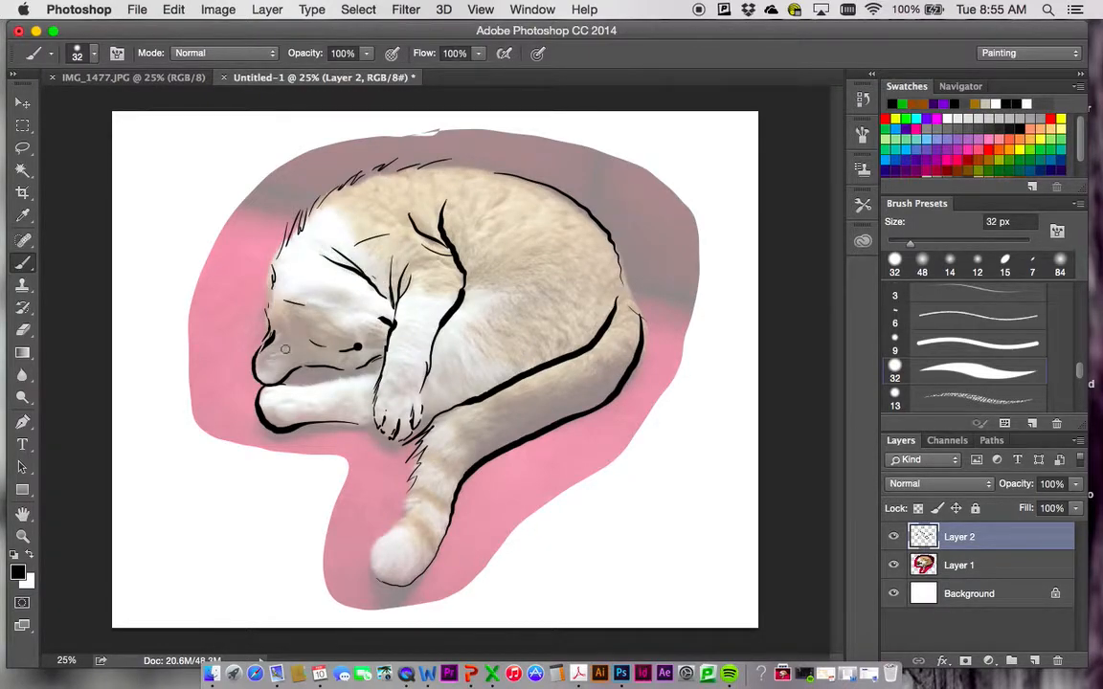
left_click_drag(263, 358, 282, 361)
mouse_move(365, 330)
left_mouse_down()
mouse_move(357, 295)
mouse_move(378, 296)
left_mouse_up()
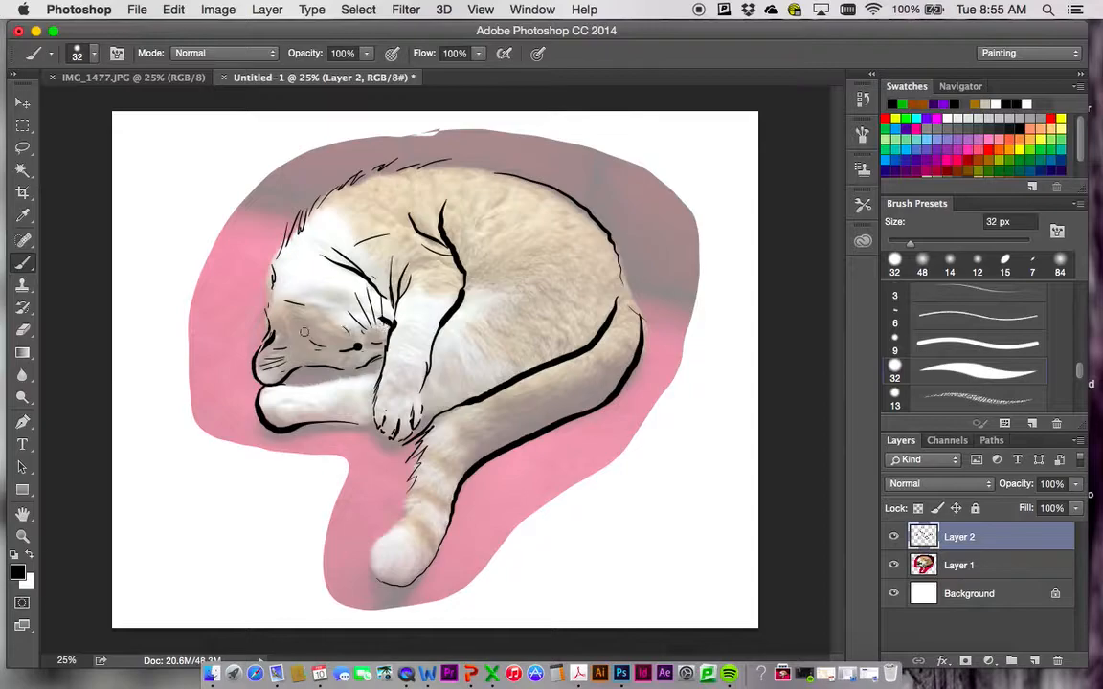
left_click_drag(278, 318, 295, 340)
left_click(893, 565)
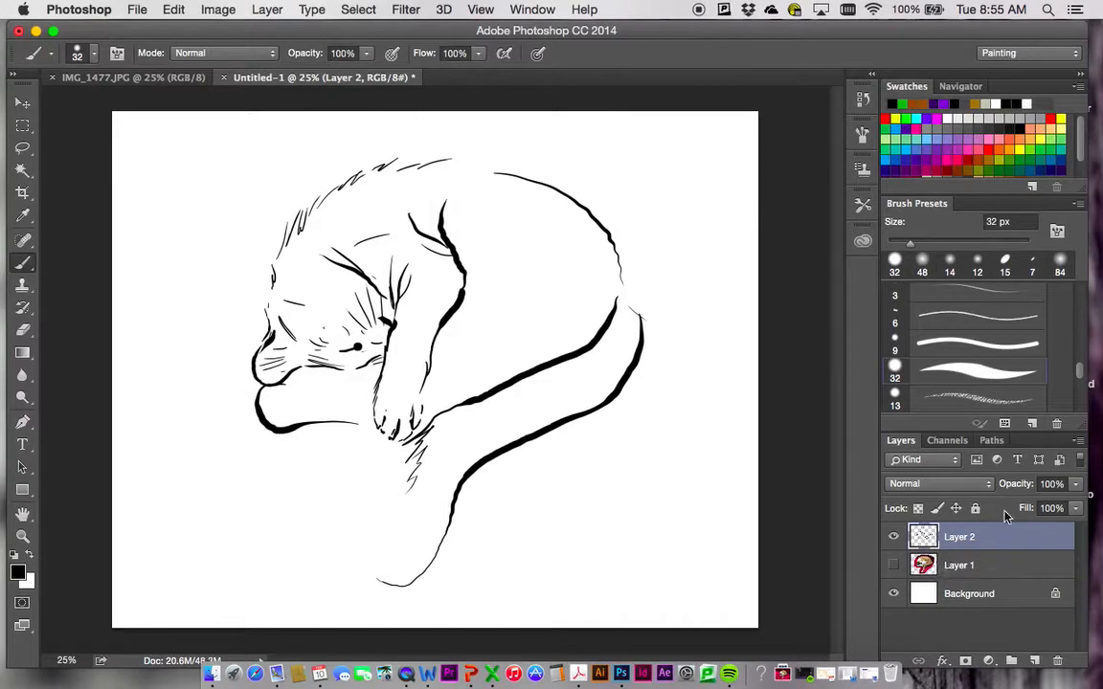
left_click(893, 565)
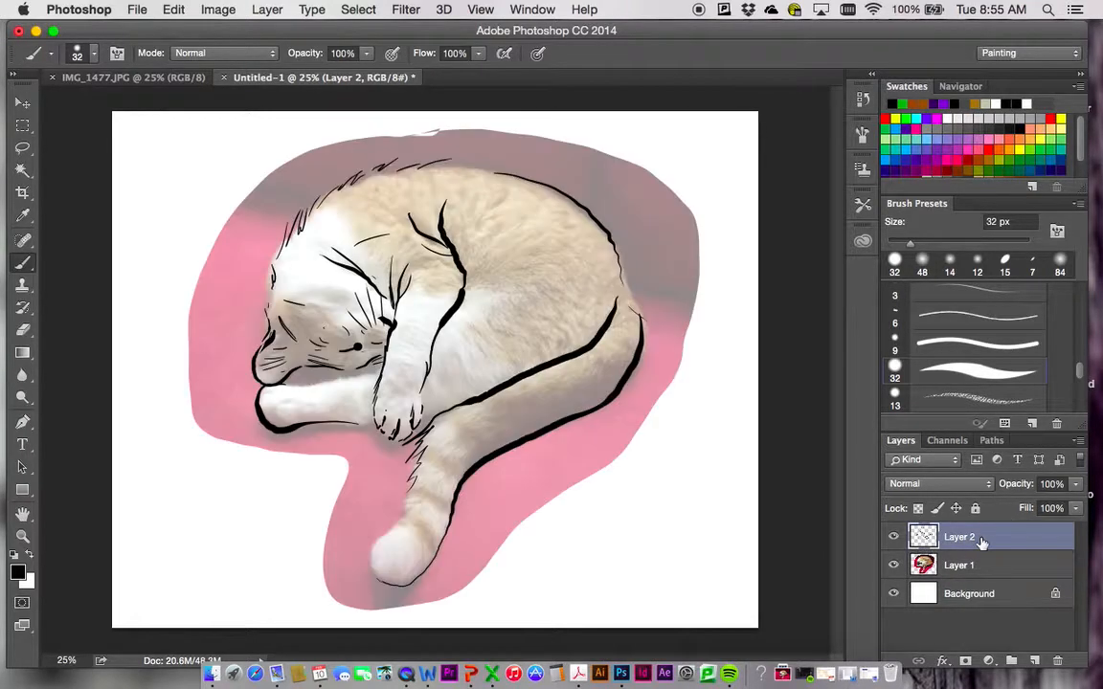
Step: Reinforce the rear back contour and add short fur strokes at the shoulder, neck, forehead and ear
left_click_drag(628, 293, 587, 217)
left_click_drag(463, 258, 483, 208)
left_click_drag(467, 263, 486, 250)
left_click_drag(384, 220, 403, 233)
mouse_move(305, 300)
left_mouse_down()
mouse_move(264, 309)
mouse_move(278, 337)
mouse_move(299, 344)
mouse_move(254, 350)
left_mouse_up()
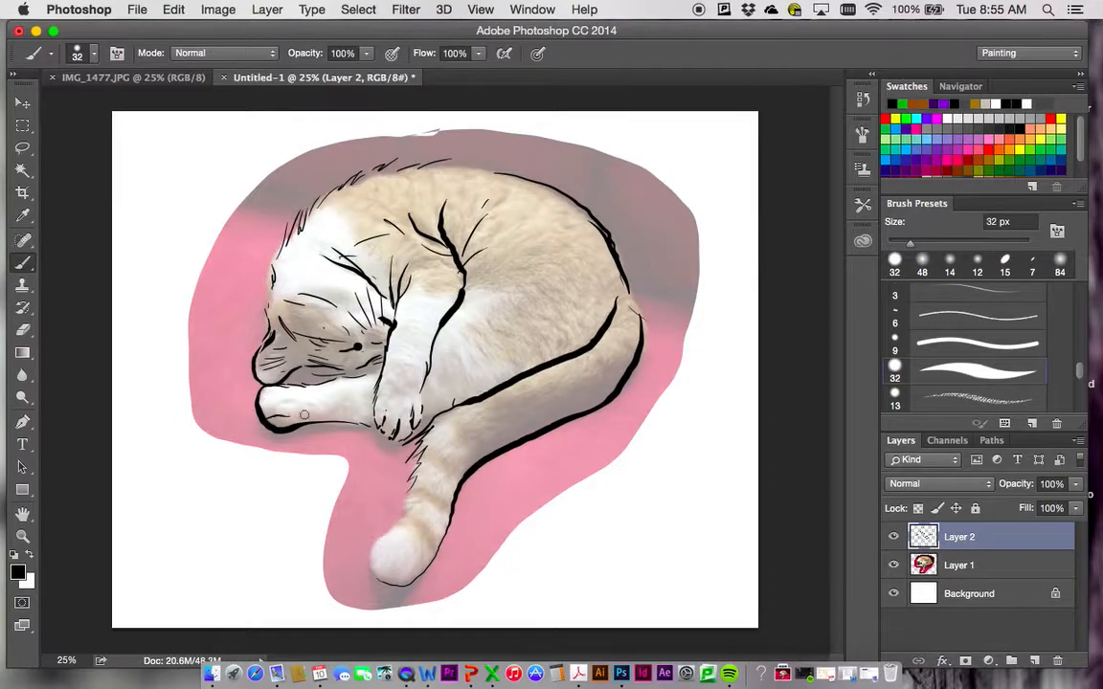
Step: Thicken the underside of the lower front leg and complete the tail's inner edge, furry tip and lower contour
left_click_drag(283, 418, 366, 421)
left_click_drag(419, 473, 410, 494)
left_click_drag(402, 512, 366, 558)
mouse_move(365, 558)
left_mouse_down()
mouse_move(364, 574)
mouse_move(379, 577)
left_mouse_up()
left_click_drag(378, 571, 394, 583)
left_click_drag(402, 567, 416, 578)
mouse_move(411, 492)
left_mouse_down()
mouse_move(442, 514)
mouse_move(463, 490)
left_mouse_up()
left_click_drag(486, 466, 460, 495)
left_click_drag(525, 420, 490, 446)
left_click_drag(615, 401, 593, 414)
Step: Add fur and fold lines at the tail base, hind flank, haunch and around the top of the upper front leg
mouse_move(609, 286)
left_mouse_down()
mouse_move(610, 314)
mouse_move(602, 289)
left_mouse_up()
left_click_drag(553, 361, 561, 325)
left_click_drag(526, 366, 521, 332)
mouse_move(464, 300)
left_mouse_down()
mouse_move(507, 287)
mouse_move(470, 286)
mouse_move(575, 250)
left_mouse_up()
mouse_move(463, 297)
left_mouse_down()
mouse_move(451, 278)
mouse_move(450, 307)
left_mouse_up()
mouse_move(406, 298)
left_mouse_down()
mouse_move(427, 262)
mouse_move(389, 306)
left_mouse_up()
left_click_drag(386, 325, 380, 362)
Step: Review the line drawing with the photo on Layer 1 hidden, and show the photo again
left_click(894, 566)
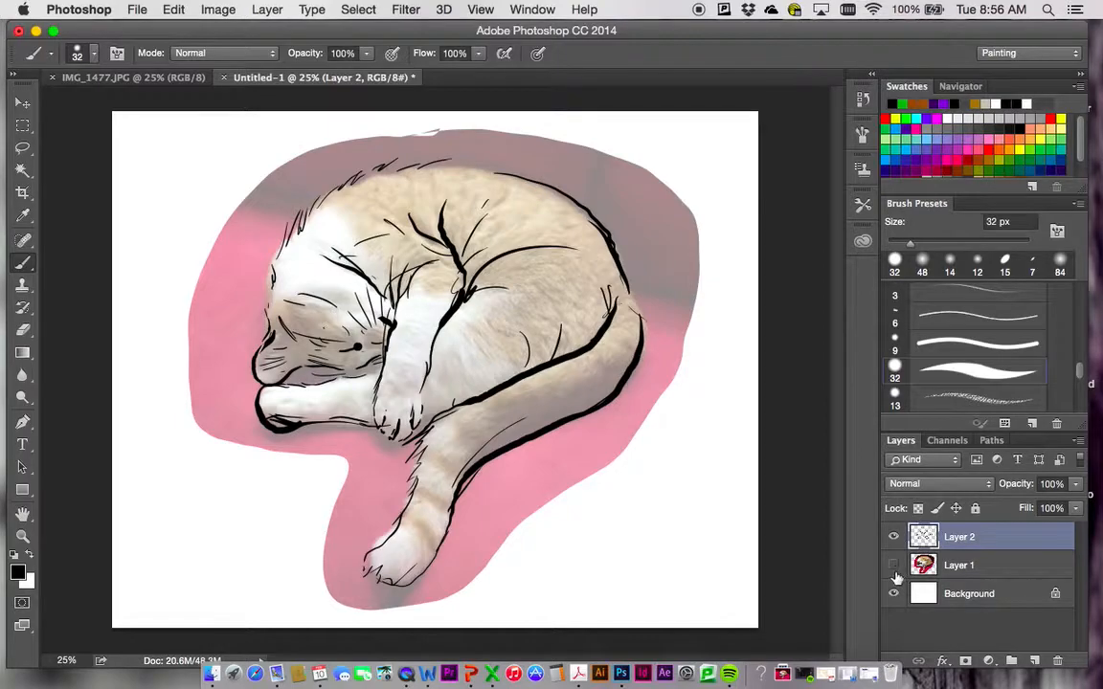
left_click(894, 566)
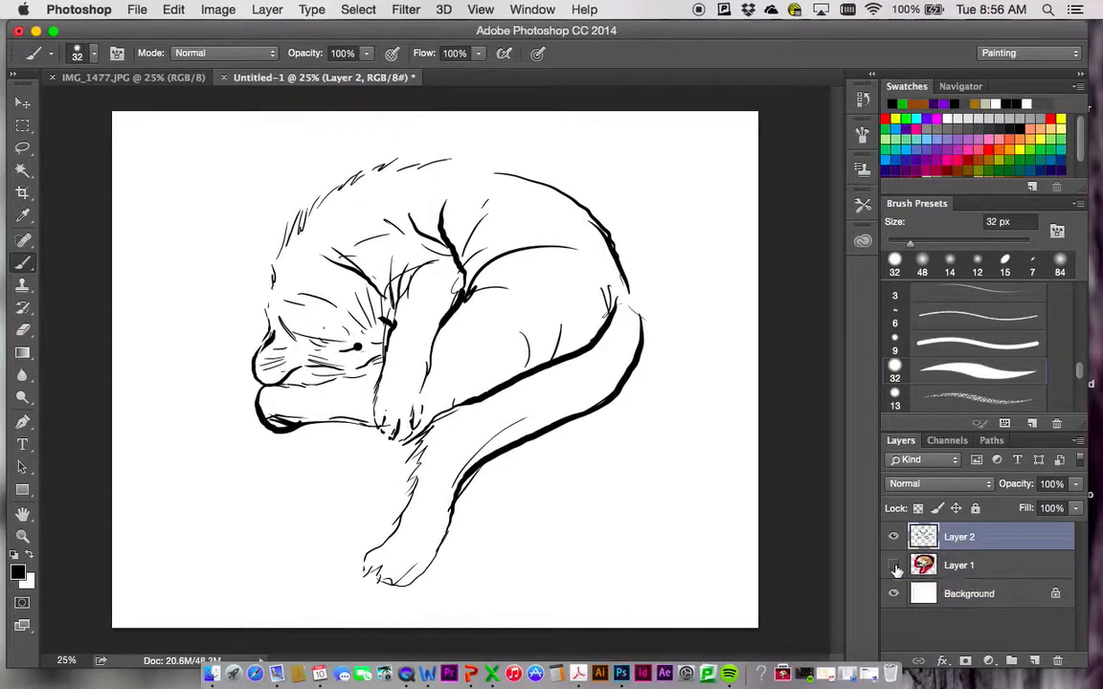
left_click(894, 566)
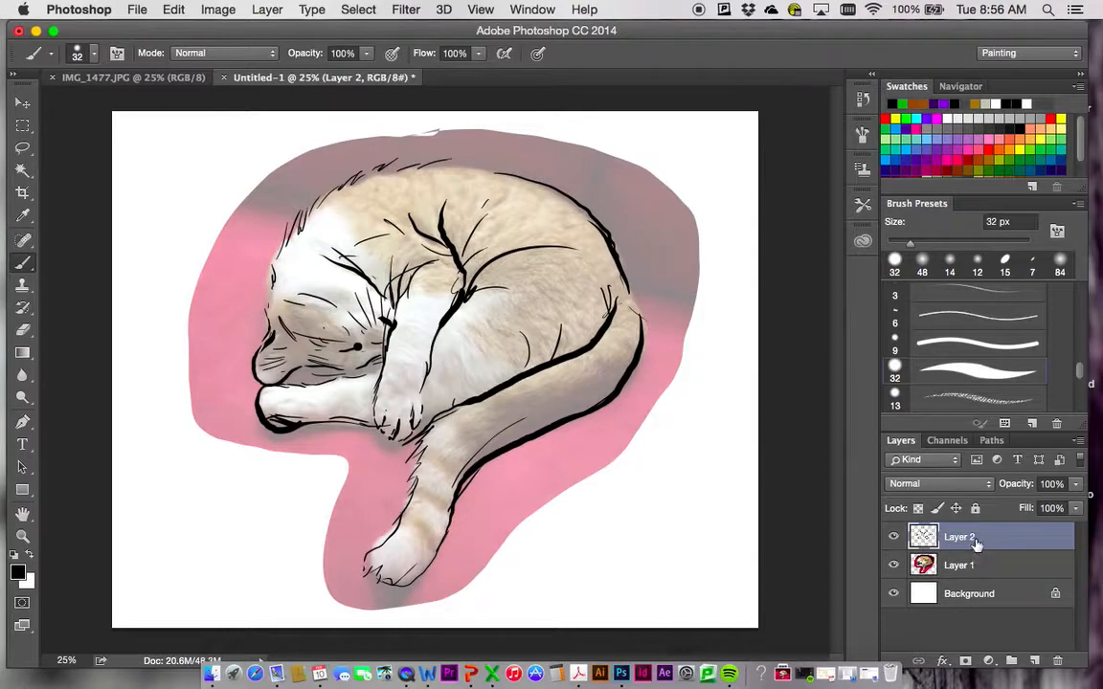
Step: Add a new layer above Layer 2 and choose the textured 29 px dry media brush, undoing a test stroke beside the cat
key("super+alt+shift+n")
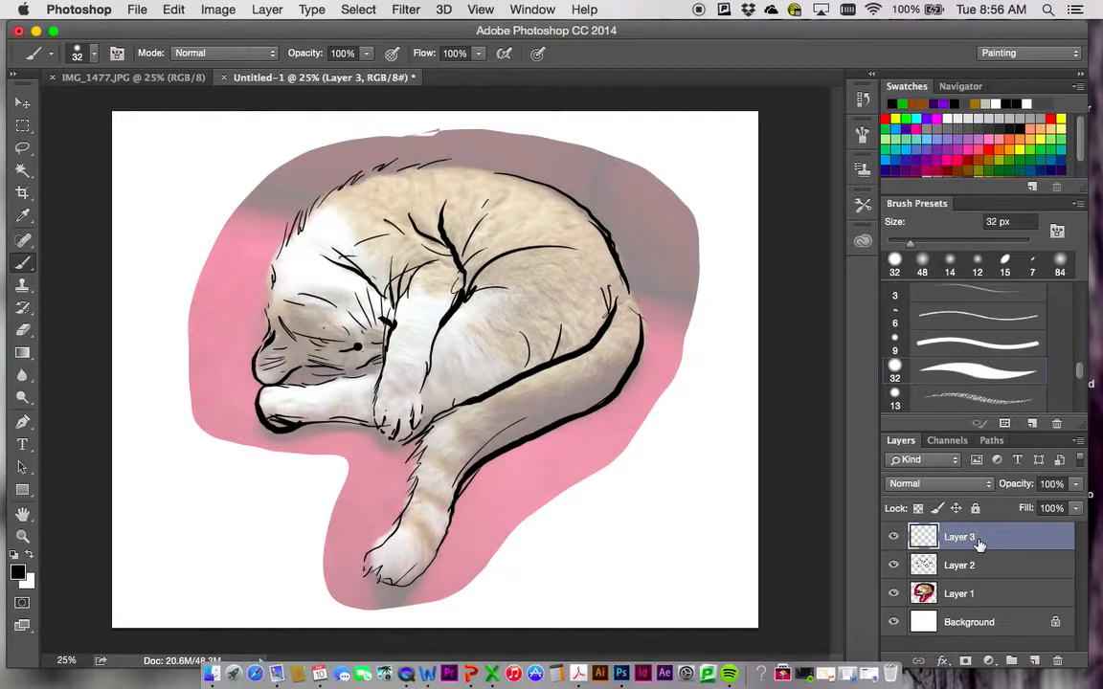
scroll(1085, 385, "down", 5)
scroll(1081, 393, "down", 10)
left_click_drag(1081, 393, 1082, 411)
left_click(998, 404)
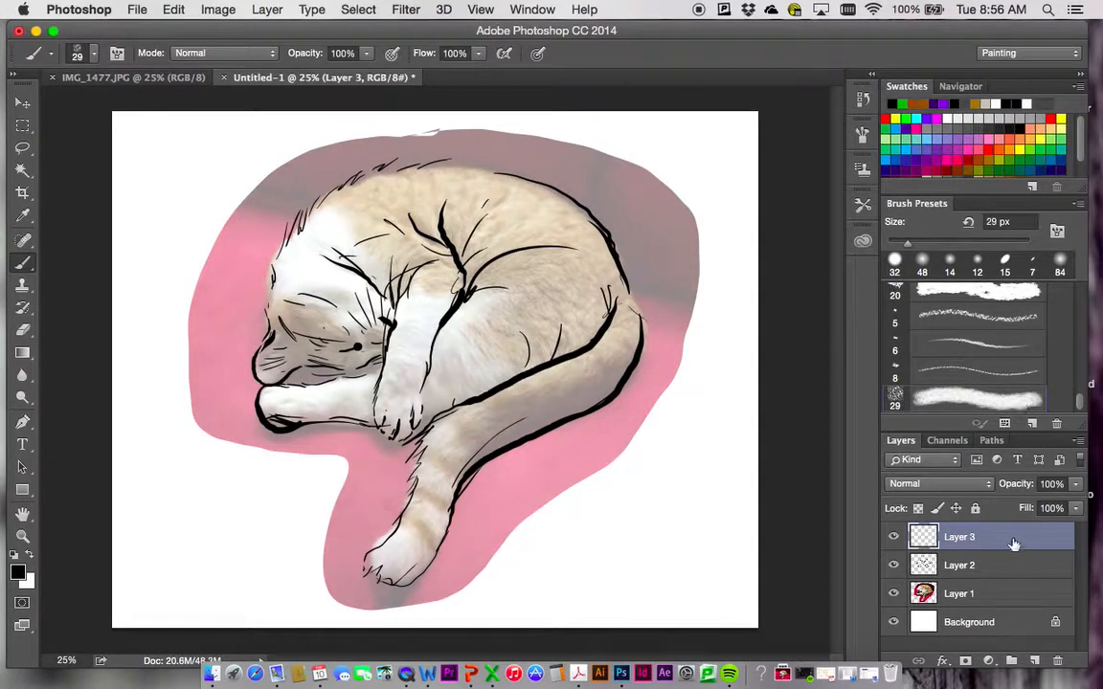
left_click_drag(708, 145, 714, 302)
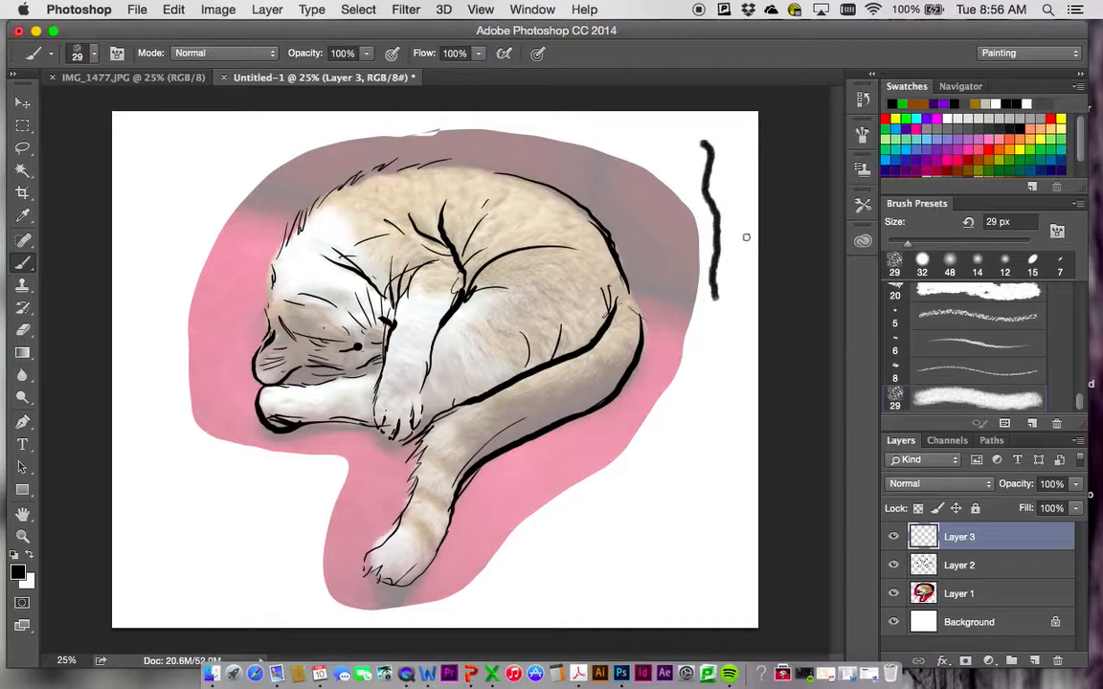
key("super+z")
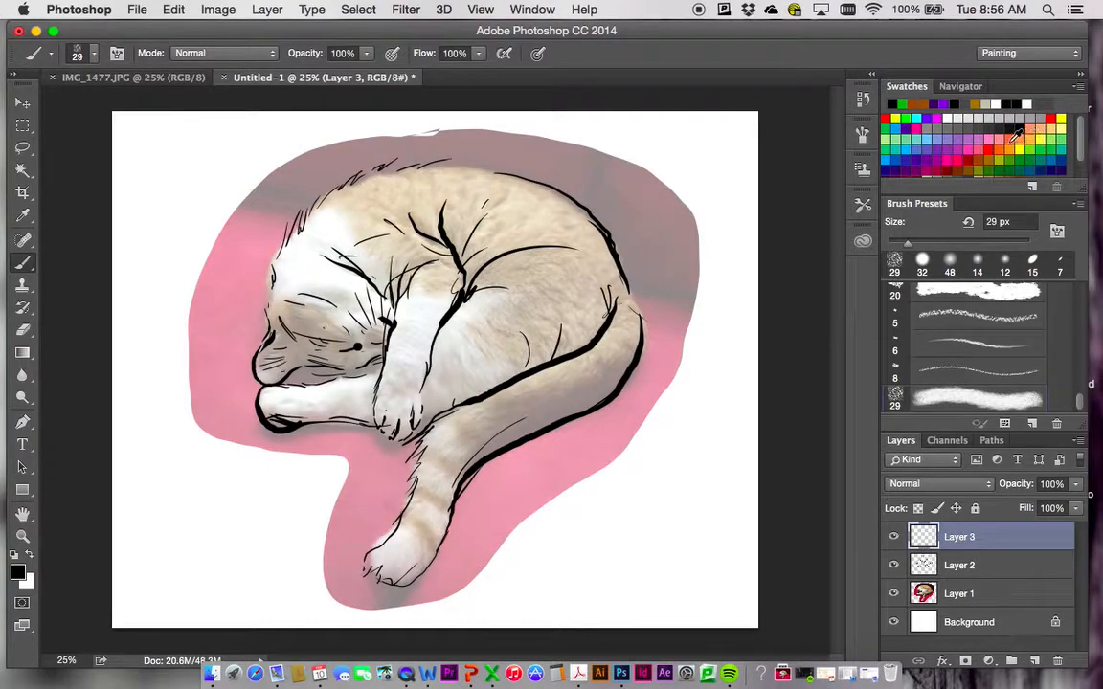
Step: Set the brush colour to the orange-red swatch and hatch fur strokes across the cat's back and haunch on Layer 3
left_click(1010, 136)
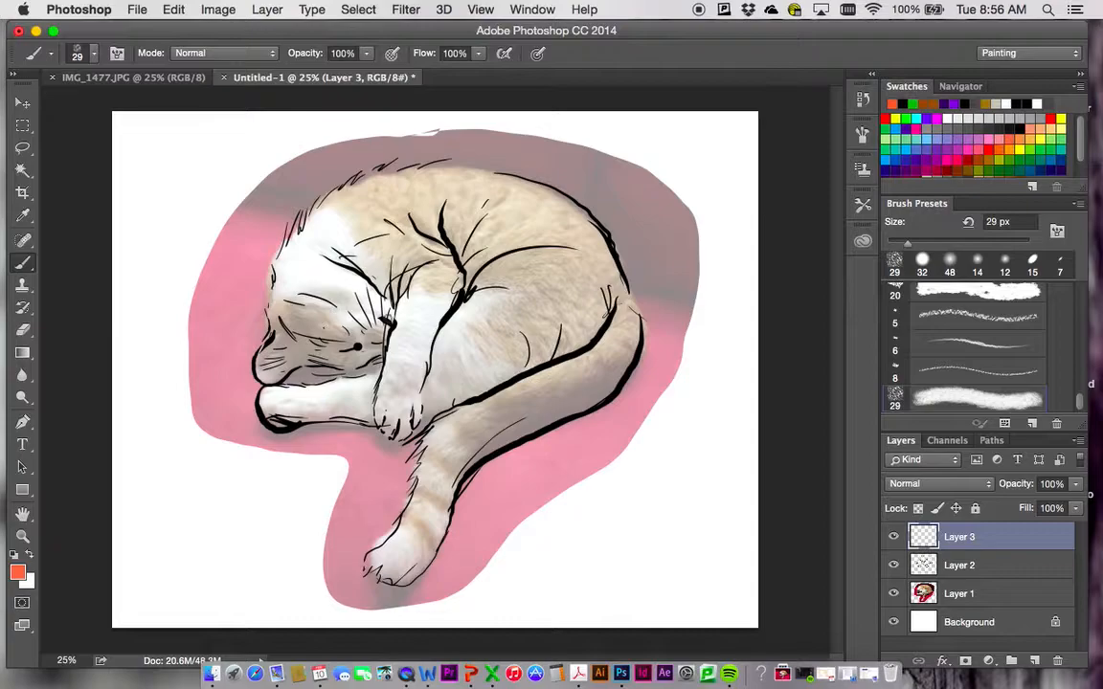
mouse_move(502, 273)
left_mouse_down()
mouse_move(474, 276)
mouse_move(571, 228)
mouse_move(491, 257)
mouse_move(477, 182)
mouse_move(426, 230)
mouse_move(445, 167)
mouse_move(575, 306)
mouse_move(588, 349)
mouse_move(490, 350)
mouse_move(537, 354)
left_mouse_up()
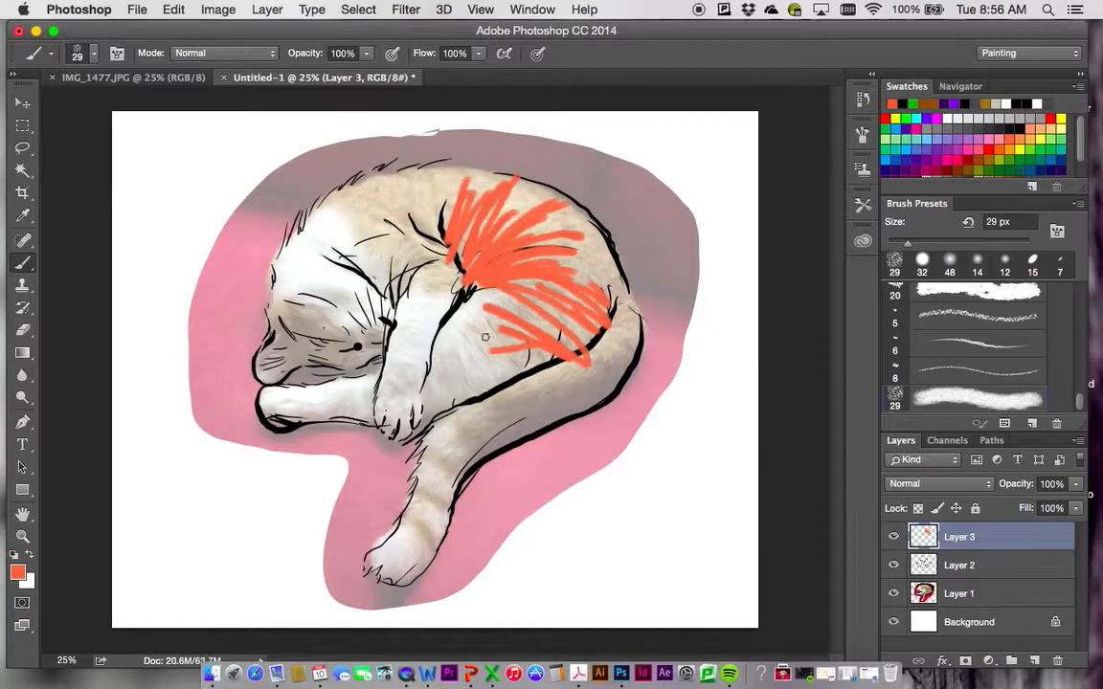
Step: Enlarge the textured brush to 150 px and fill the cat's flank, back and nape with orange
key("bracketright")
key("bracketright")
key("bracketright")
key("bracketright")
key("bracketright")
key("bracketright")
key("bracketright")
key("bracketright")
key("bracketright")
key("bracketright")
mouse_move(487, 315)
left_mouse_down()
mouse_move(467, 319)
mouse_move(439, 357)
mouse_move(526, 374)
left_mouse_up()
mouse_move(586, 274)
left_mouse_down()
mouse_move(546, 217)
mouse_move(398, 172)
left_mouse_up()
left_click_drag(494, 290, 490, 280)
left_click_drag(471, 360, 445, 386)
left_click_drag(390, 232, 347, 206)
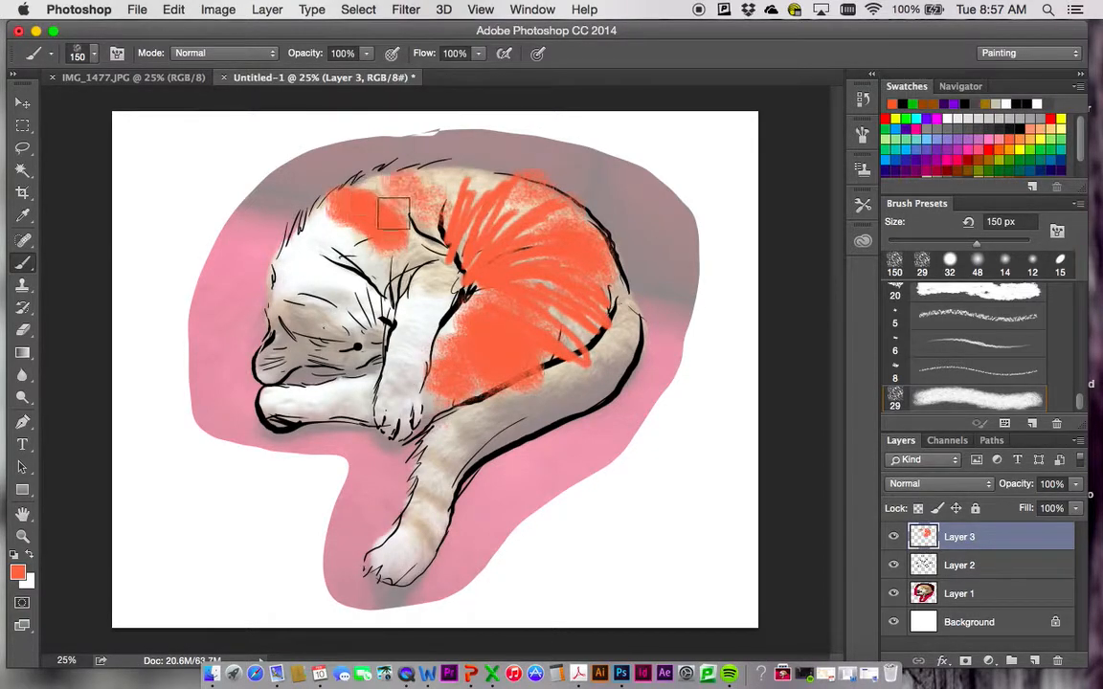
Step: Reduce the brush to 90 px and paint orange patches on the shoulder, neck, face and lower front leg, plus stripes along the tail
key("bracketleft")
key("bracketleft")
key("bracketleft")
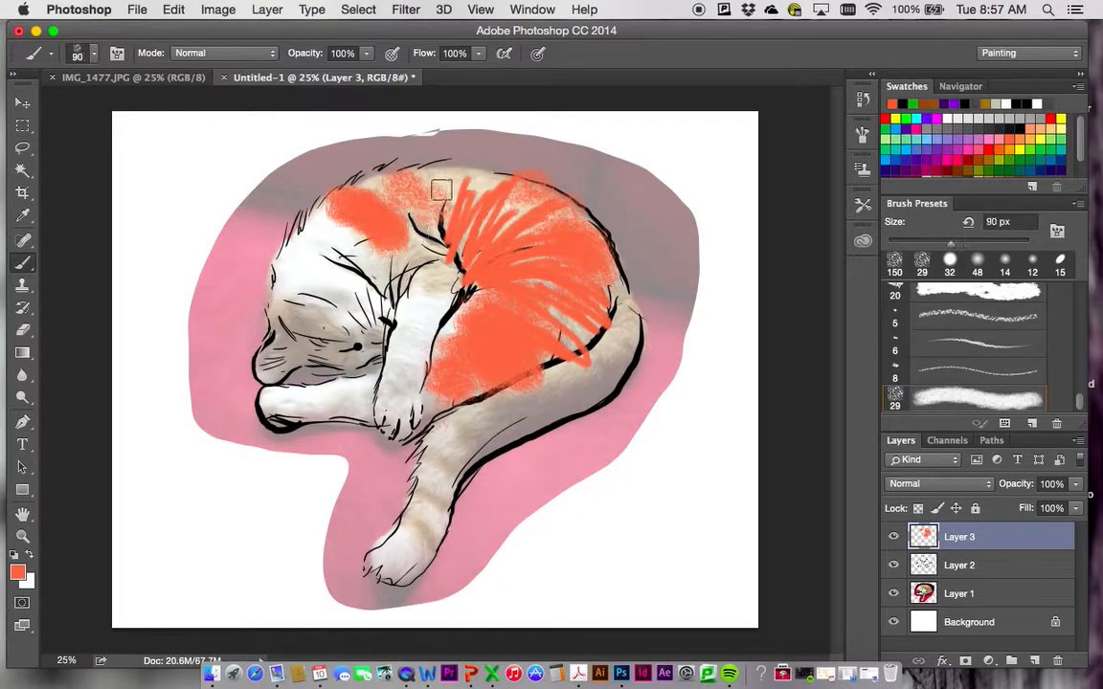
left_click_drag(446, 180, 456, 214)
left_click_drag(321, 247, 374, 256)
left_click_drag(278, 309, 355, 358)
left_click_drag(343, 428, 490, 389)
left_click_drag(430, 457, 452, 511)
mouse_move(480, 430)
left_mouse_down()
mouse_move(547, 423)
mouse_move(609, 380)
mouse_move(589, 391)
mouse_move(613, 364)
mouse_move(582, 359)
mouse_move(627, 311)
left_mouse_up()
left_click_drag(627, 311, 578, 379)
left_click_drag(527, 439, 472, 454)
left_click_drag(294, 413, 447, 411)
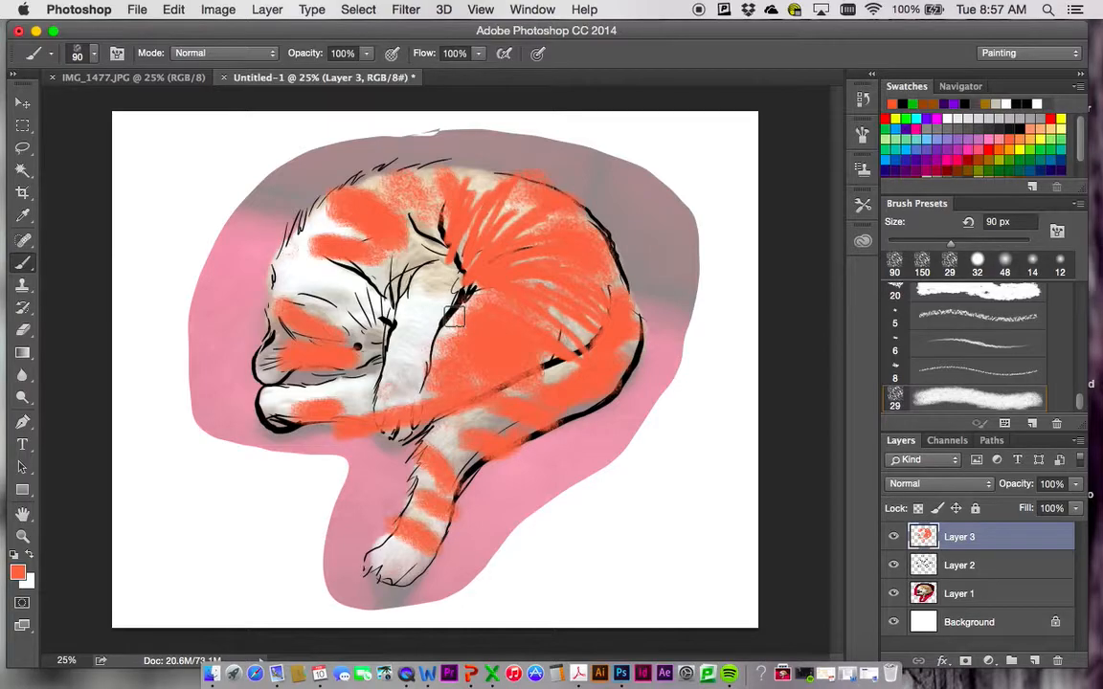
Step: Move the line drawing on Layer 2 above the orange Layer 3, and hide the photo on Layer 1
left_click_drag(978, 567, 983, 536)
left_click(893, 593)
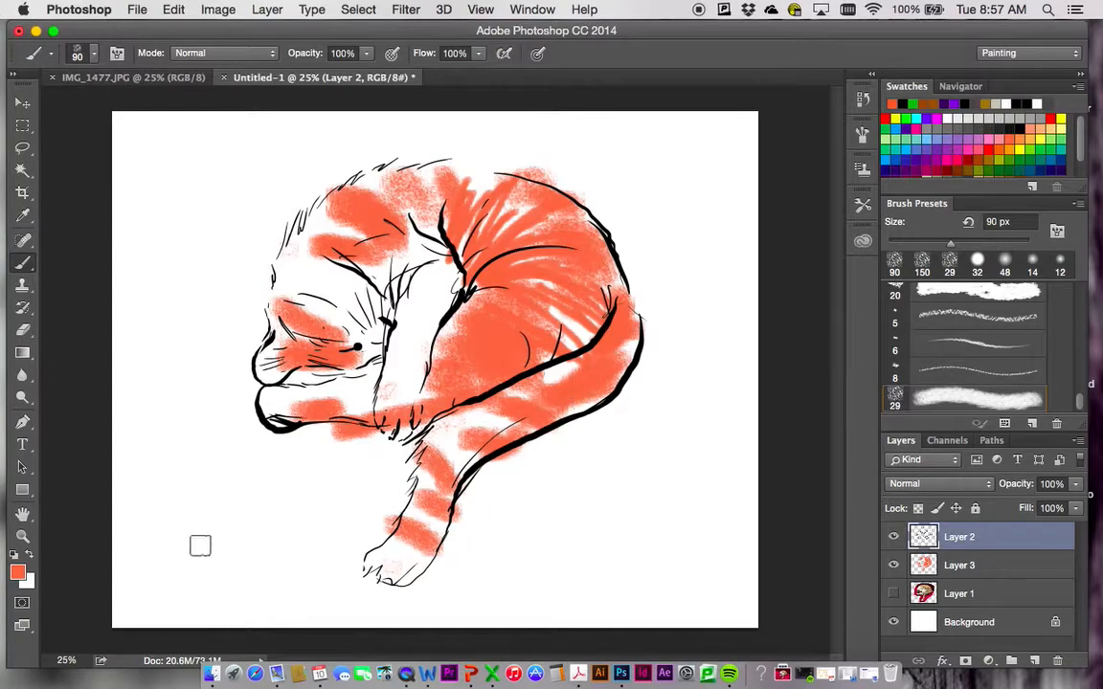
Step: Lower the opacity of the orange colour on Layer 3 to about 77%
left_click(983, 573)
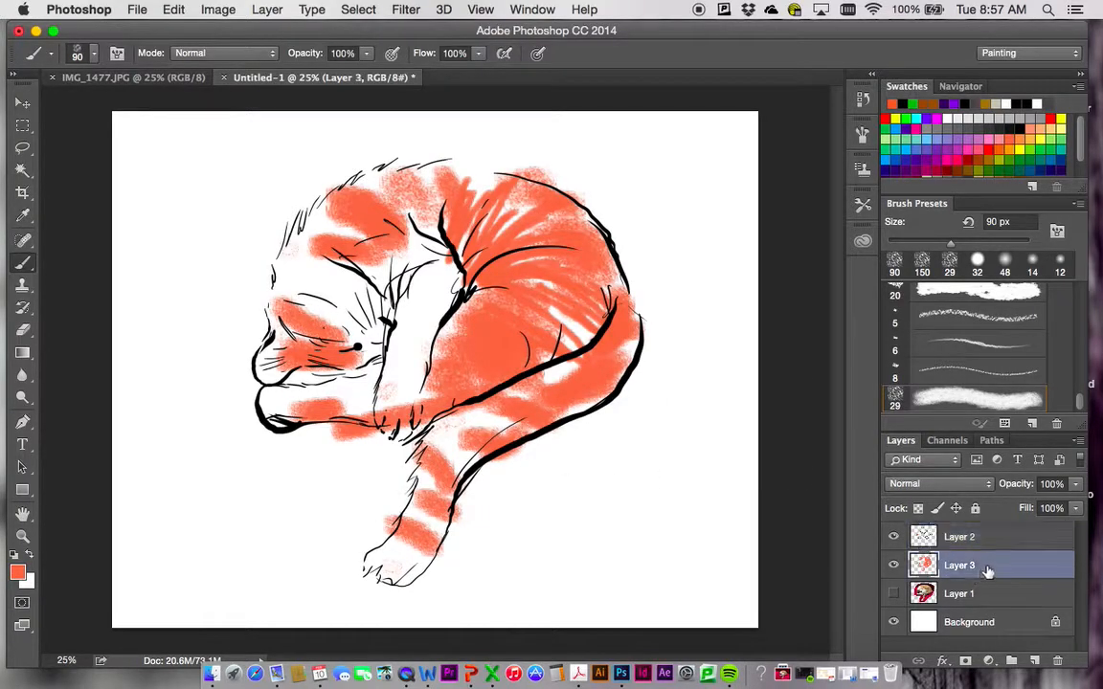
left_click(1077, 488)
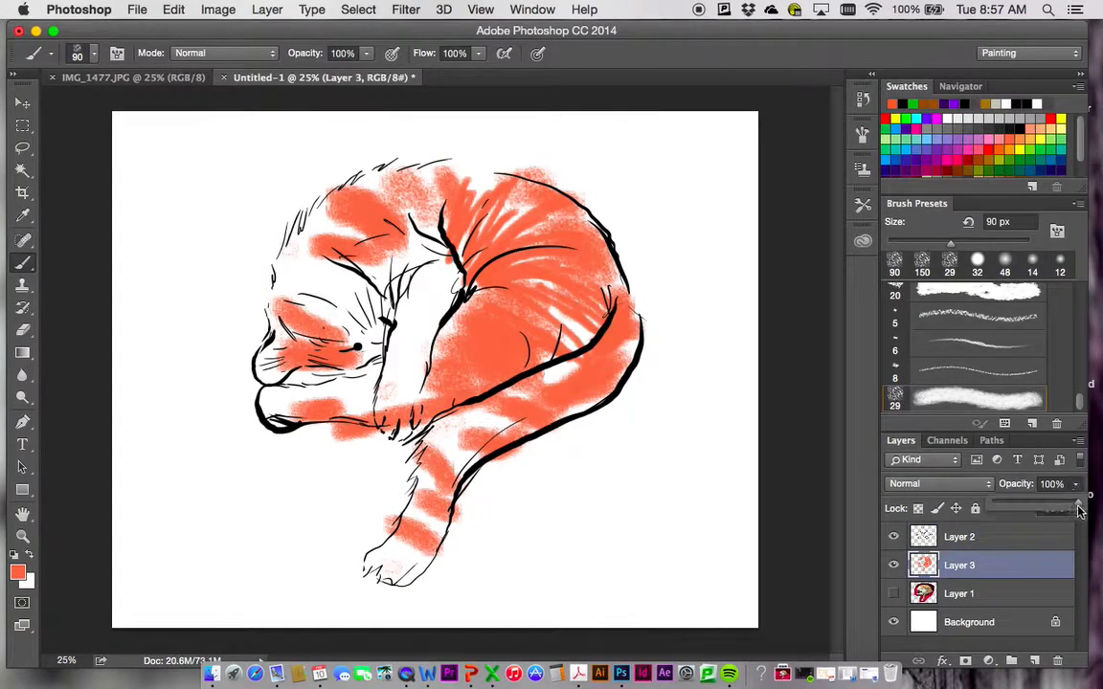
mouse_move(1052, 510)
left_mouse_down()
mouse_move(1032, 513)
mouse_move(1049, 508)
left_mouse_up()
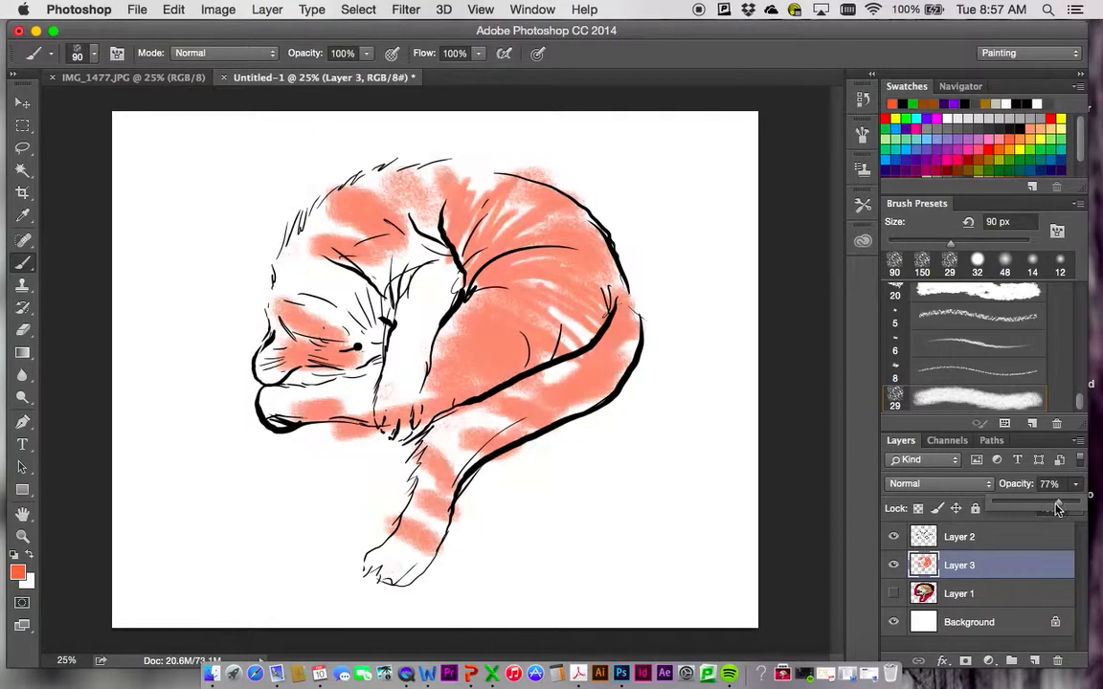
Step: Add a new layer above the orange Layer 3 and choose a rust-brown swatch for painting
left_click(1034, 662)
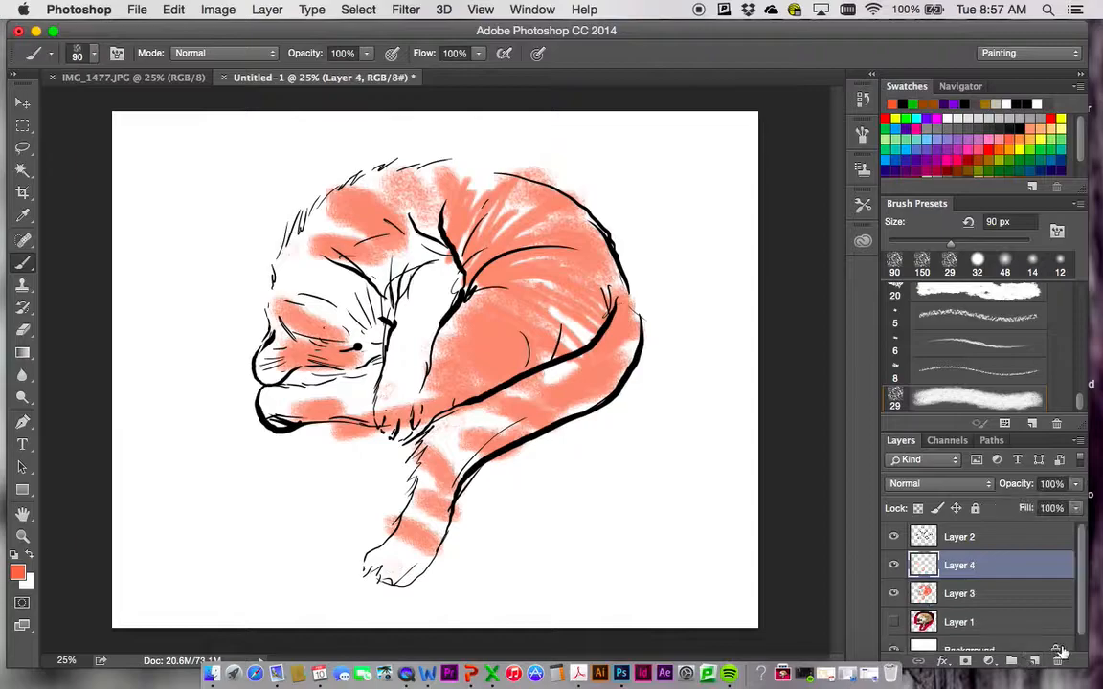
left_click(992, 151)
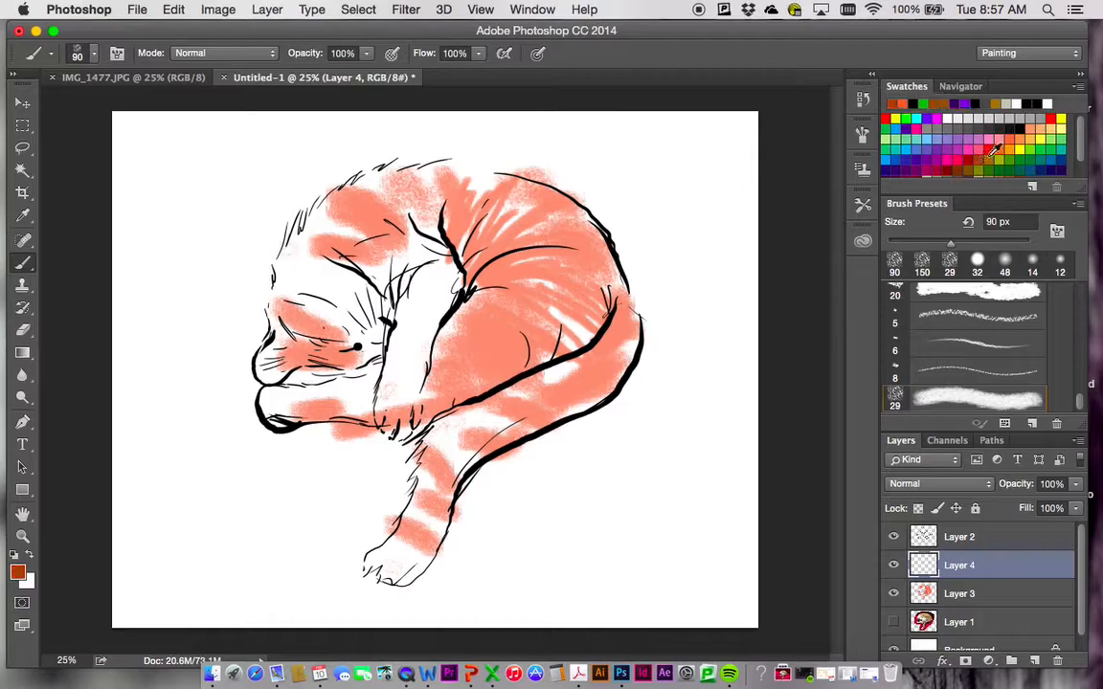
left_click_drag(1080, 405, 1076, 239)
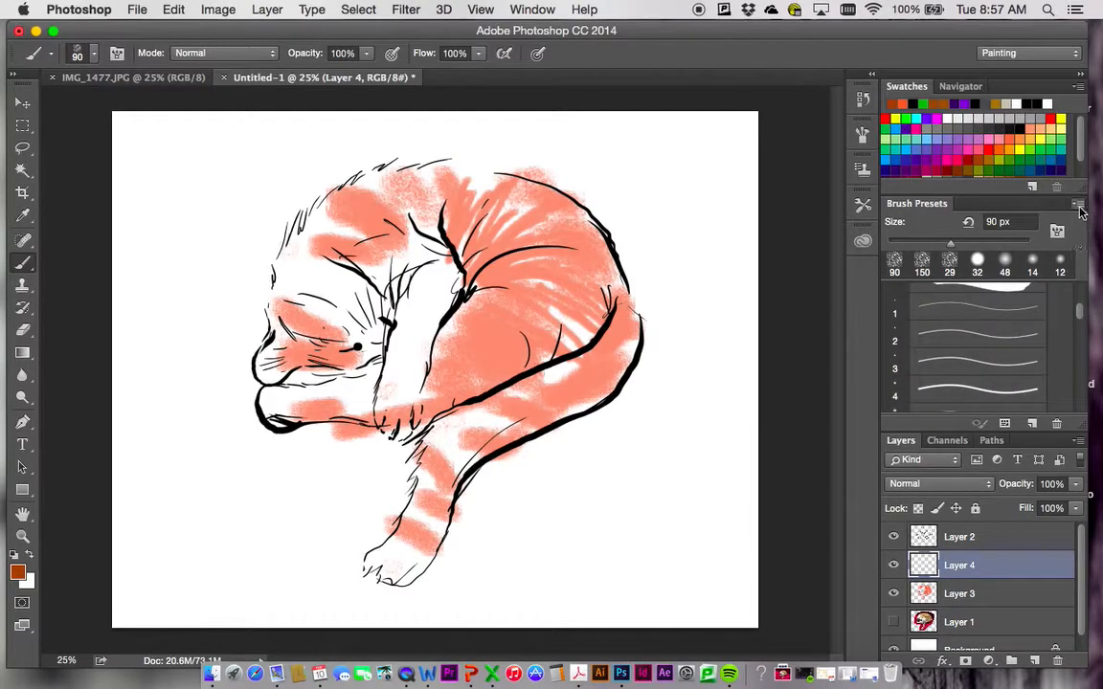
left_click(1079, 207)
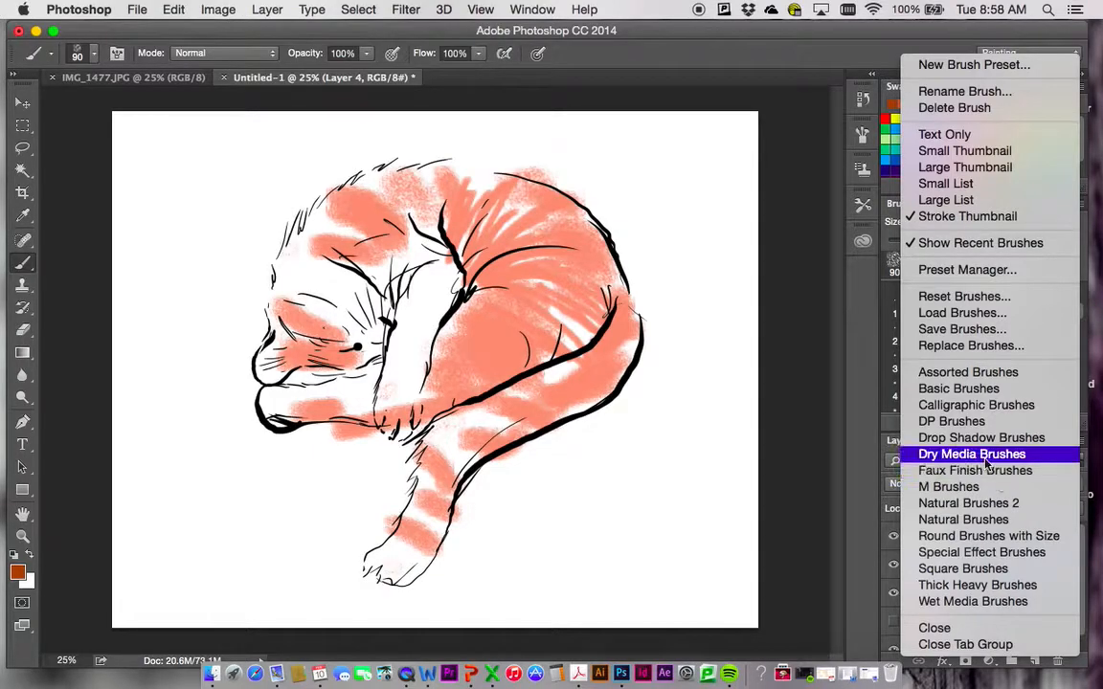
left_click(991, 521)
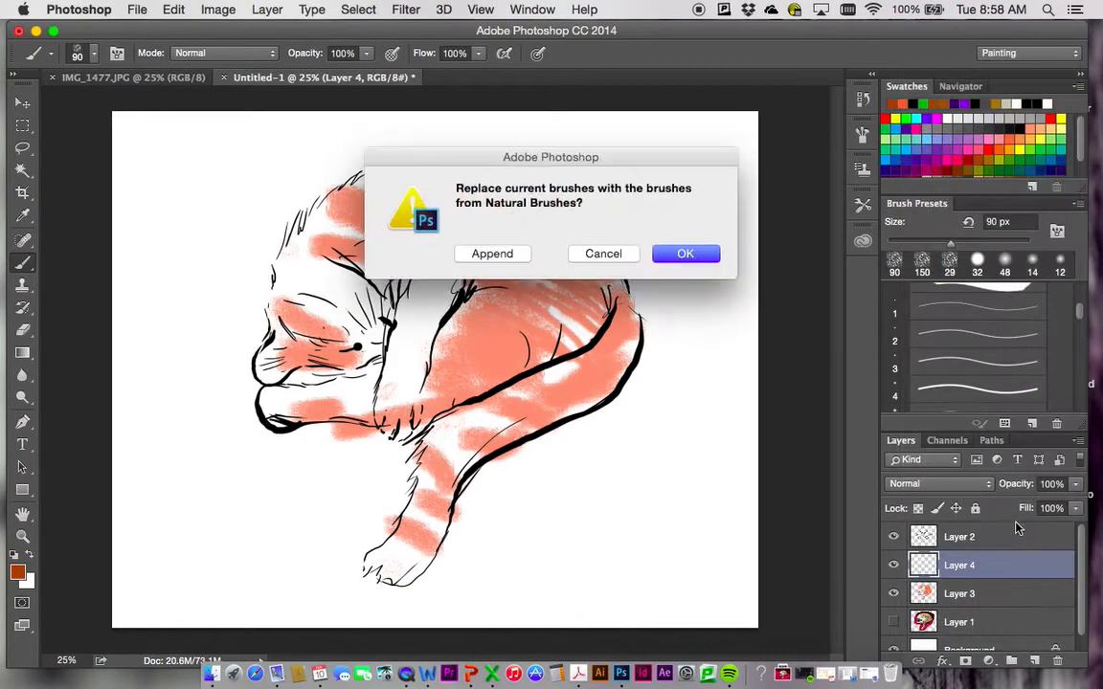
left_click(613, 252)
Step: Choose the 21 px textured bristle brush preset and enlarge it to 150 px
scroll(1057, 364, "down", 5)
scroll(1077, 406, "down", 10)
scroll(1087, 403, "down", 2)
scroll(1084, 395, "up", 2)
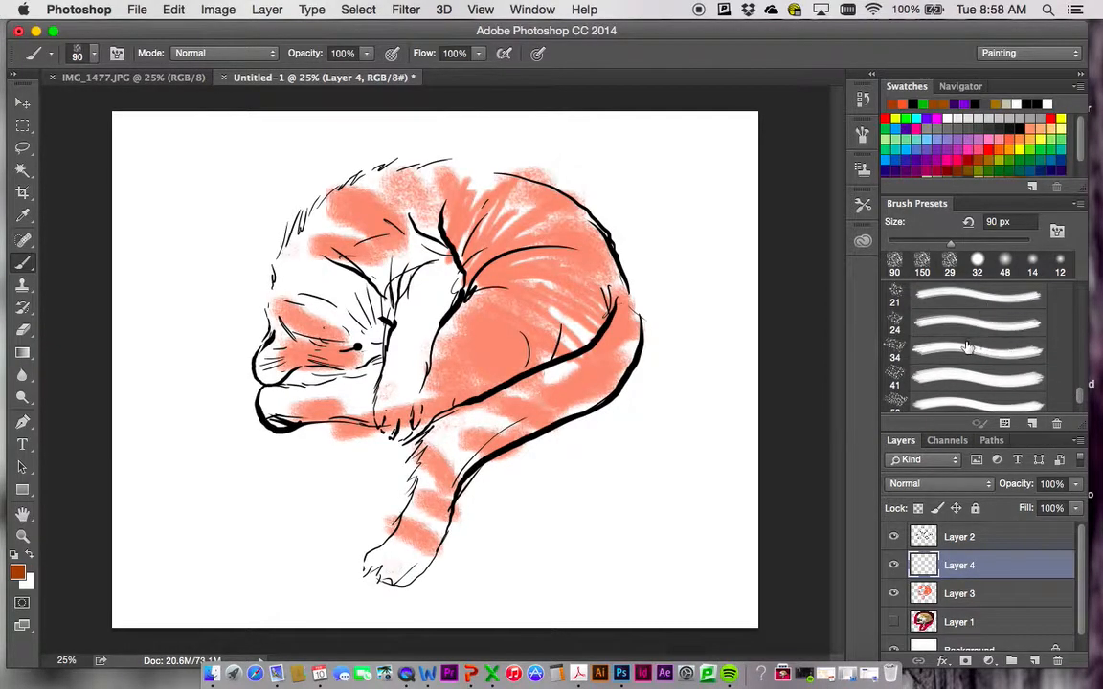
left_click(1009, 301)
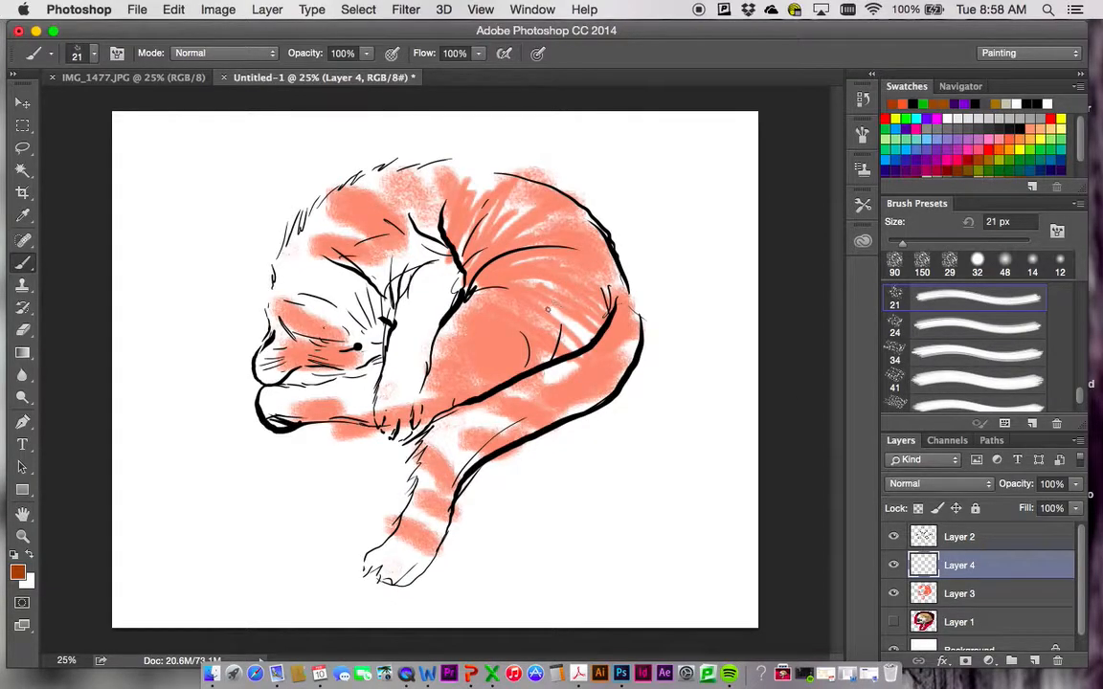
key("bracketright")
key("bracketright")
key("bracketright")
key("bracketright")
key("bracketright")
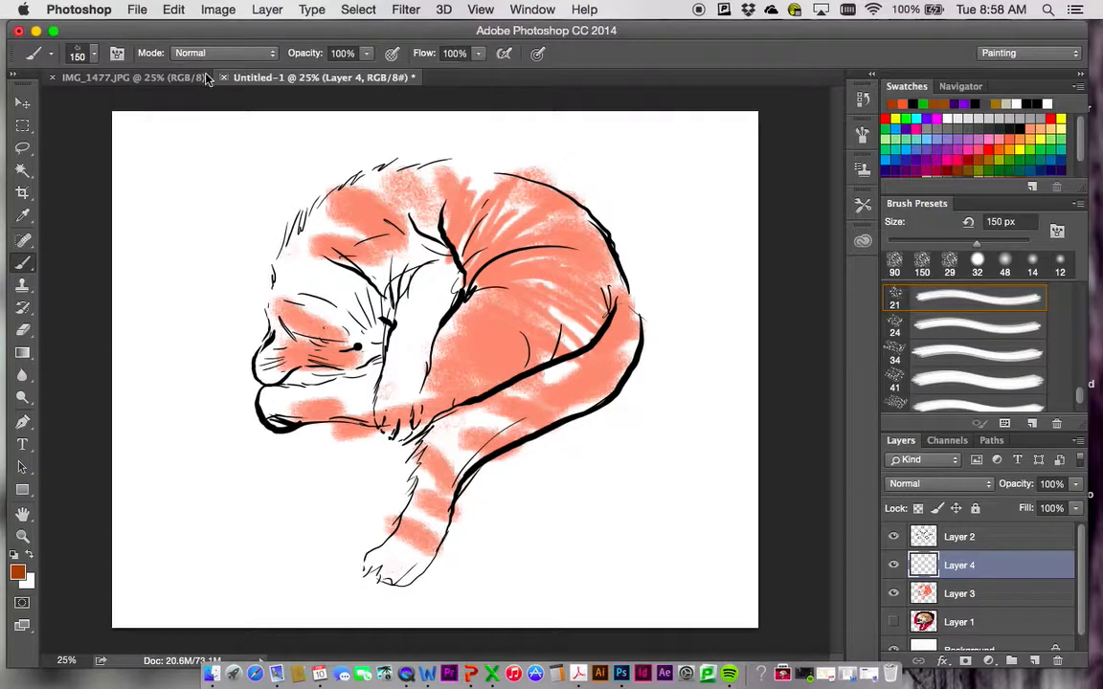
Step: Lower the brush flow to 8% and paint rust-brown fur strokes over the cat's flank on Layer 4
left_click(477, 54)
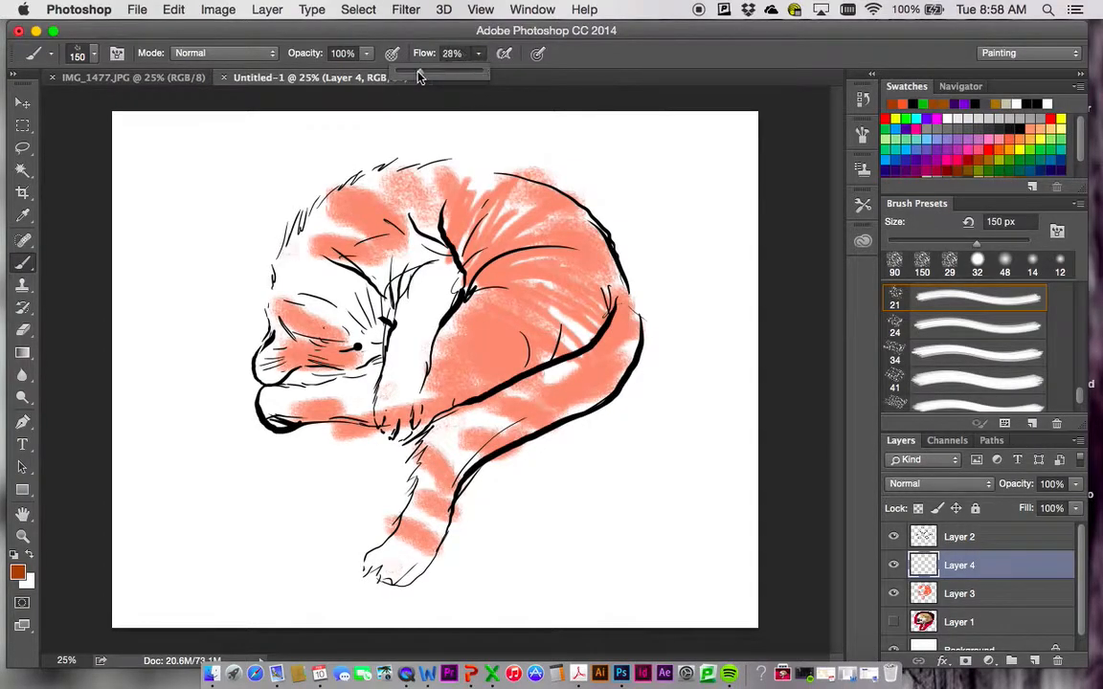
left_click_drag(407, 75, 405, 75)
mouse_move(581, 238)
left_mouse_down()
mouse_move(566, 267)
mouse_move(521, 251)
mouse_move(549, 221)
mouse_move(441, 248)
mouse_move(529, 279)
mouse_move(479, 263)
mouse_move(428, 277)
mouse_move(466, 343)
mouse_move(421, 326)
left_mouse_up()
Step: Build up long vertical rust-brown test strokes on the blank canvas beside the cat's back
mouse_move(699, 160)
left_mouse_down()
mouse_move(704, 429)
mouse_move(680, 239)
mouse_move(675, 377)
mouse_move(722, 421)
left_mouse_up()
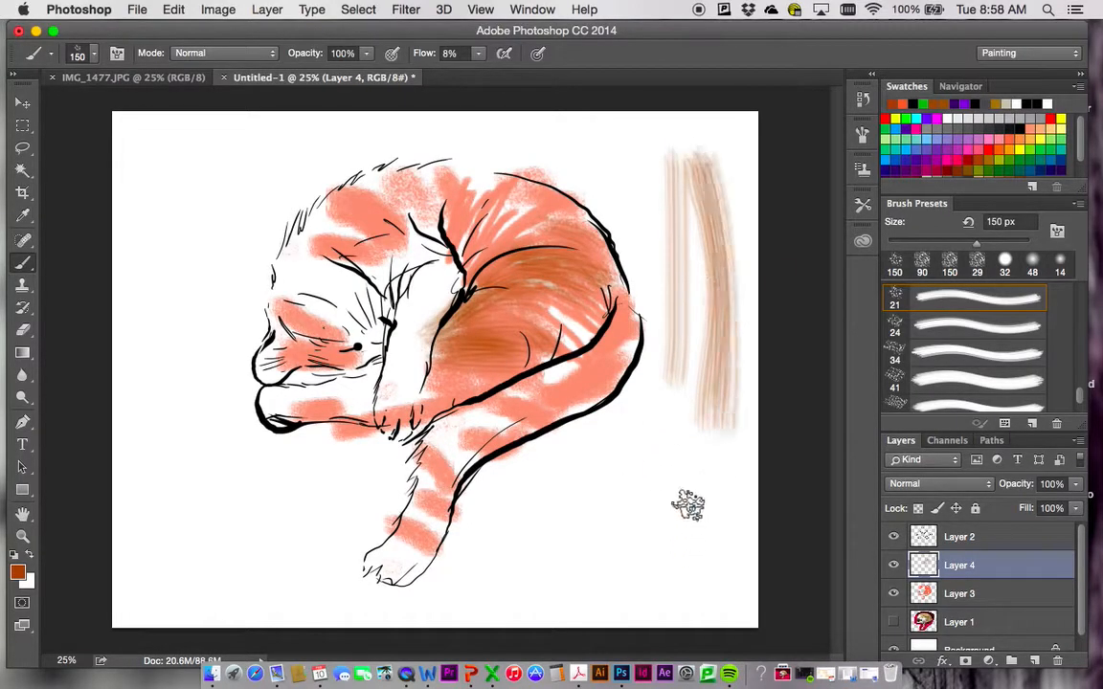
left_click_drag(653, 146, 676, 368)
left_click_drag(686, 174, 698, 421)
left_click_drag(721, 201, 729, 474)
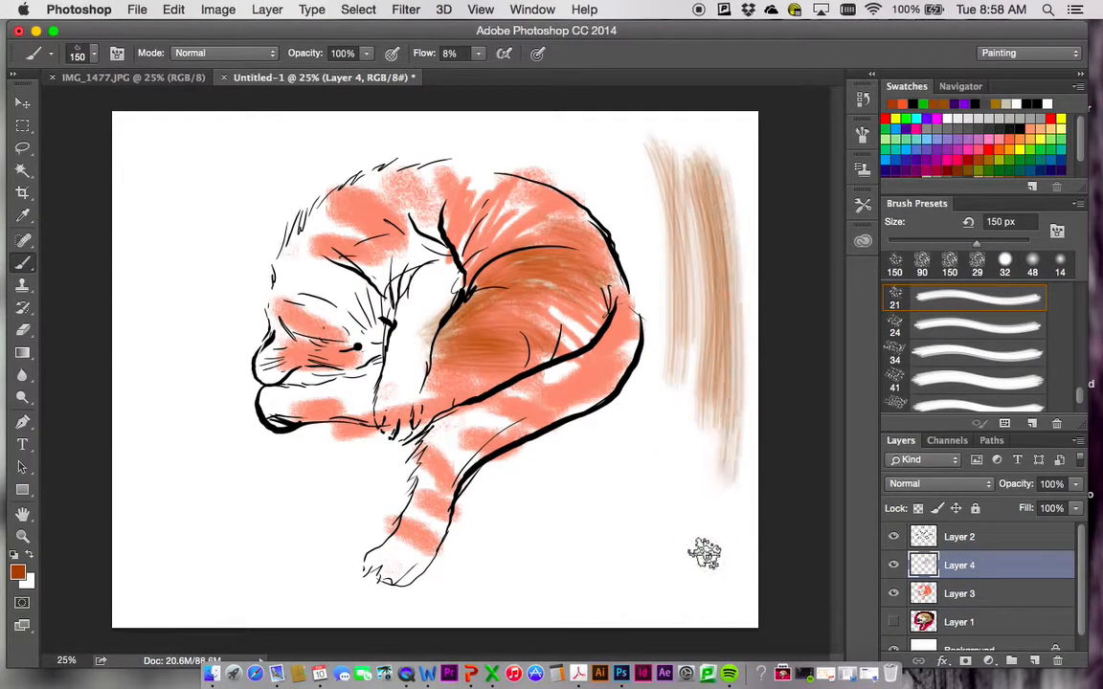
left_click_drag(699, 367, 684, 571)
left_click_drag(694, 304, 680, 511)
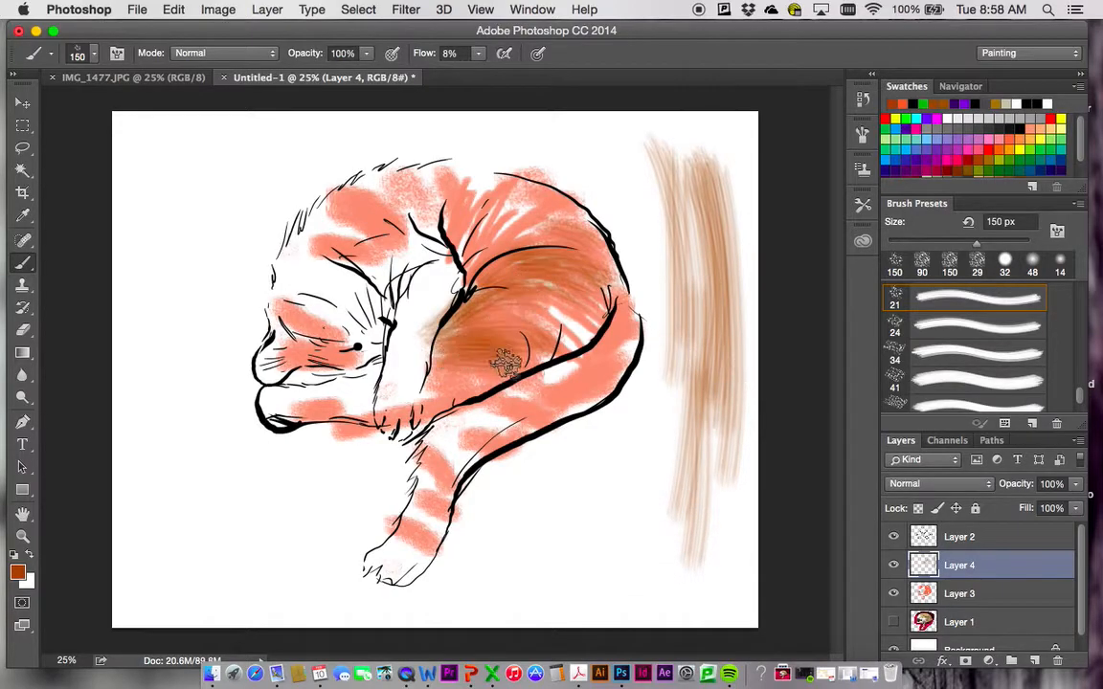
Step: Layer rust-brown fur strokes over the cat's belly, neck, face, tail, front leg and back, checking the photo on Layer 1 as reference
left_click_drag(510, 361, 504, 395)
mouse_move(349, 251)
left_mouse_down()
mouse_move(392, 239)
mouse_move(291, 254)
left_mouse_up()
mouse_move(282, 301)
left_mouse_down()
mouse_move(359, 335)
mouse_move(287, 324)
mouse_move(277, 352)
mouse_move(371, 352)
mouse_move(326, 225)
mouse_move(364, 215)
mouse_move(402, 177)
mouse_move(418, 222)
left_mouse_up()
left_click(894, 622)
mouse_move(467, 463)
left_mouse_down()
mouse_move(444, 406)
mouse_move(426, 436)
mouse_move(477, 441)
mouse_move(387, 578)
left_mouse_up()
mouse_move(572, 387)
left_mouse_down()
mouse_move(633, 319)
mouse_move(497, 406)
mouse_move(572, 288)
mouse_move(524, 345)
left_mouse_up()
left_click(893, 623)
mouse_move(536, 282)
left_mouse_down()
mouse_move(512, 353)
mouse_move(578, 258)
mouse_move(591, 259)
mouse_move(450, 247)
left_mouse_up()
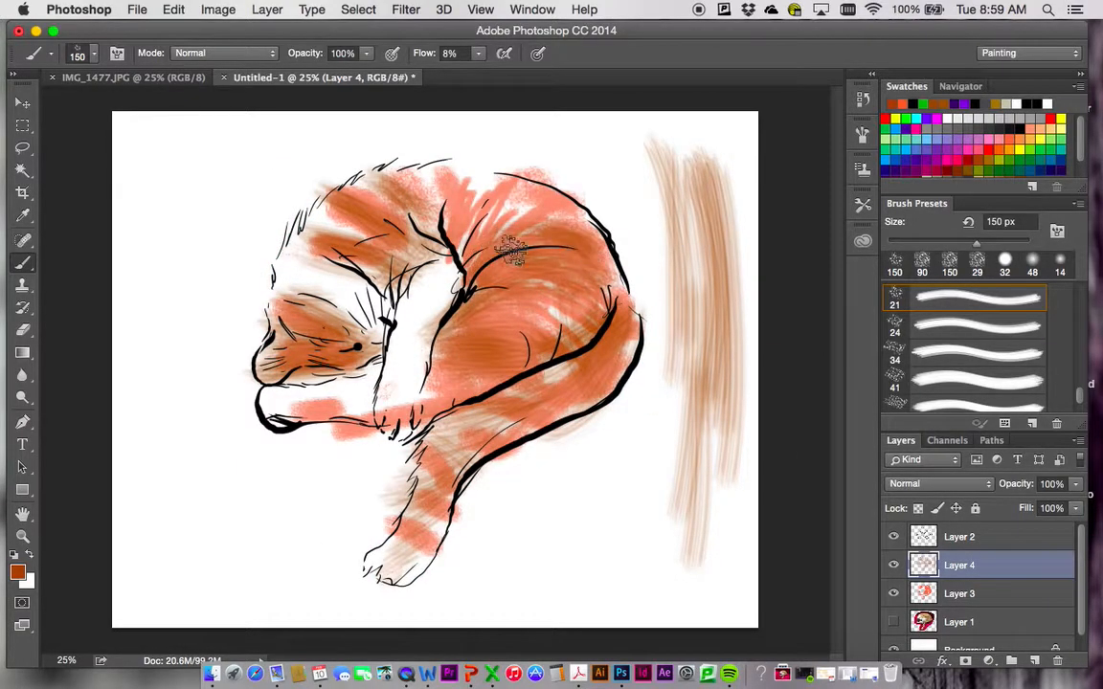
left_click_drag(352, 388, 279, 422)
mouse_move(458, 191)
left_mouse_down()
mouse_move(546, 288)
mouse_move(422, 196)
mouse_move(441, 177)
mouse_move(498, 173)
mouse_move(424, 228)
mouse_move(504, 382)
mouse_move(635, 337)
mouse_move(438, 509)
mouse_move(374, 586)
mouse_move(407, 383)
mouse_move(320, 378)
mouse_move(308, 393)
mouse_move(383, 332)
mouse_move(411, 364)
mouse_move(547, 273)
mouse_move(587, 220)
mouse_move(450, 186)
mouse_move(493, 170)
mouse_move(633, 259)
left_mouse_up()
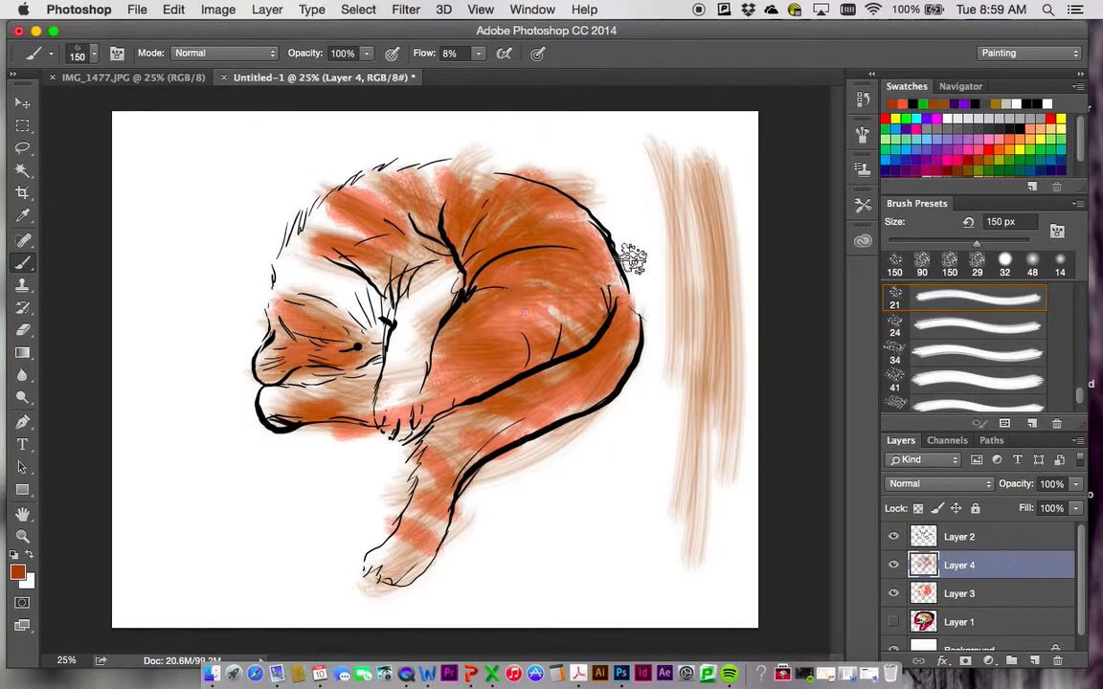
Step: Choose a darker brown swatch and shade the cat's flank and back, comparing with the photo on Layer 1
left_click(968, 169)
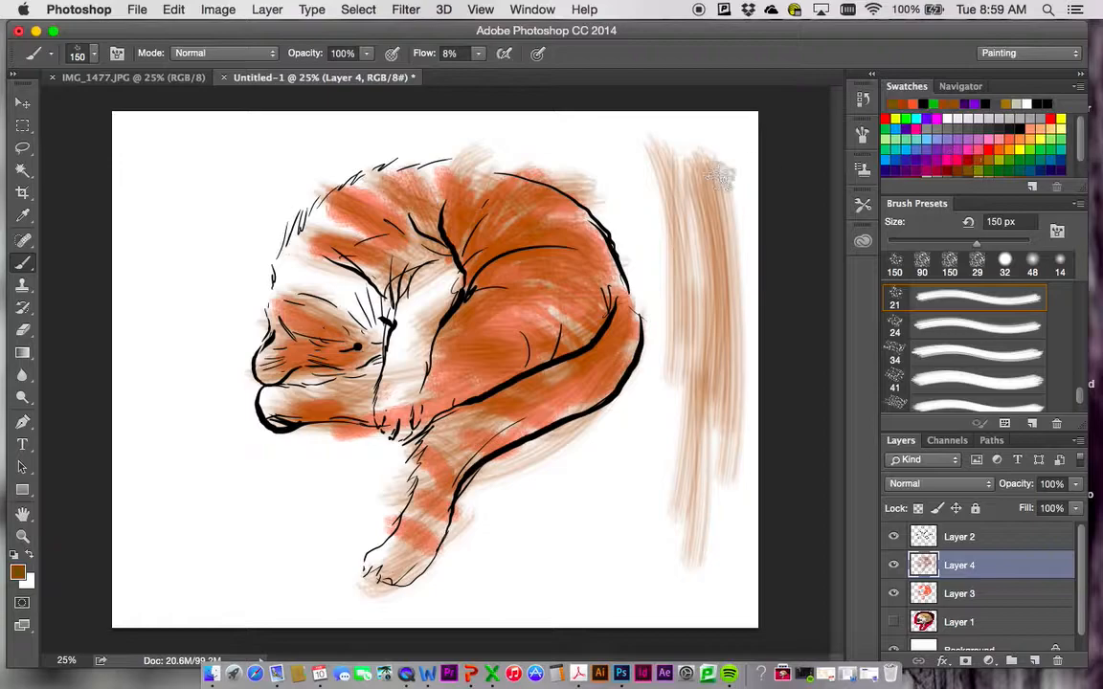
mouse_move(497, 189)
left_mouse_down()
mouse_move(461, 309)
mouse_move(528, 280)
mouse_move(562, 285)
mouse_move(444, 335)
mouse_move(515, 336)
mouse_move(523, 353)
mouse_move(430, 352)
mouse_move(449, 409)
left_mouse_up()
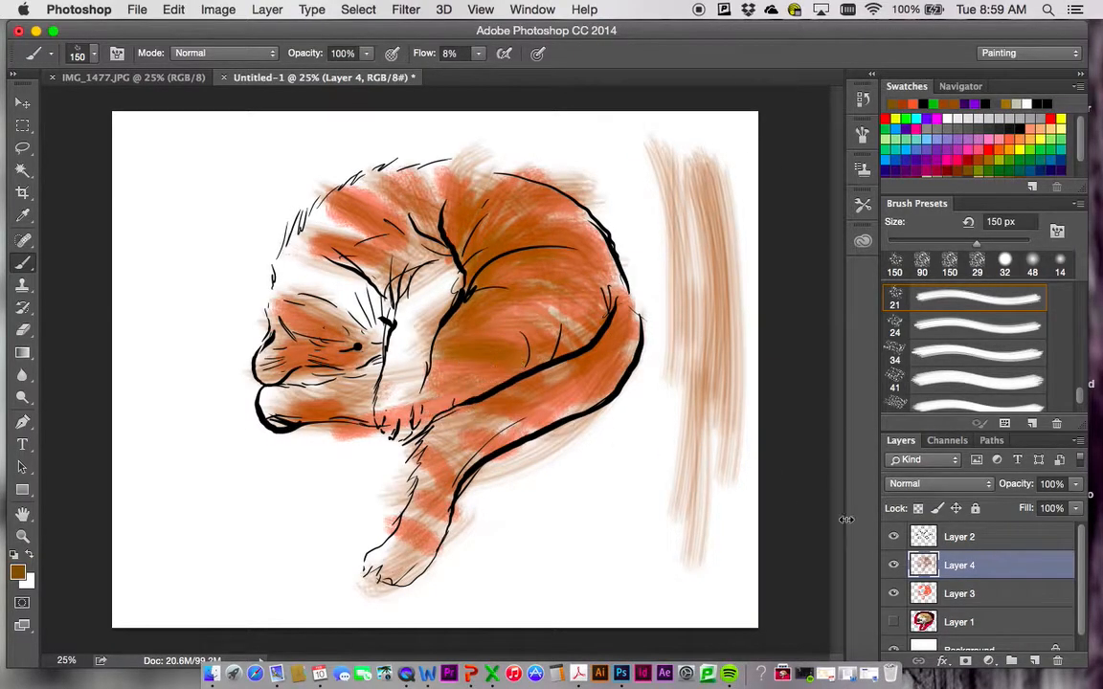
left_click(893, 624)
left_click(893, 624)
Step: Isolate the brown strokes on Layer 4, paint overlapping dark brown test strokes below the cat's back, and show Layers 2 and 3 again
left_click(892, 538)
left_click(892, 595)
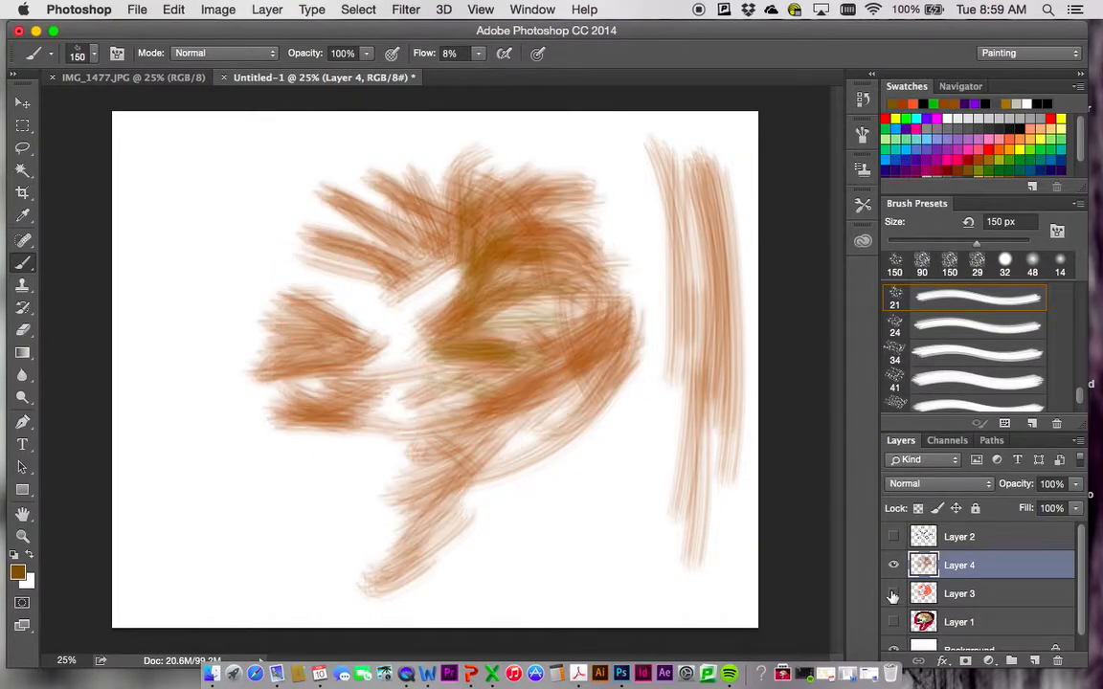
left_click_drag(646, 437, 545, 529)
mouse_move(659, 486)
left_mouse_down()
mouse_move(624, 529)
mouse_move(660, 483)
mouse_move(621, 502)
mouse_move(636, 535)
mouse_move(661, 490)
mouse_move(640, 469)
mouse_move(653, 461)
mouse_move(606, 546)
left_mouse_up()
left_click(893, 537)
left_click(893, 594)
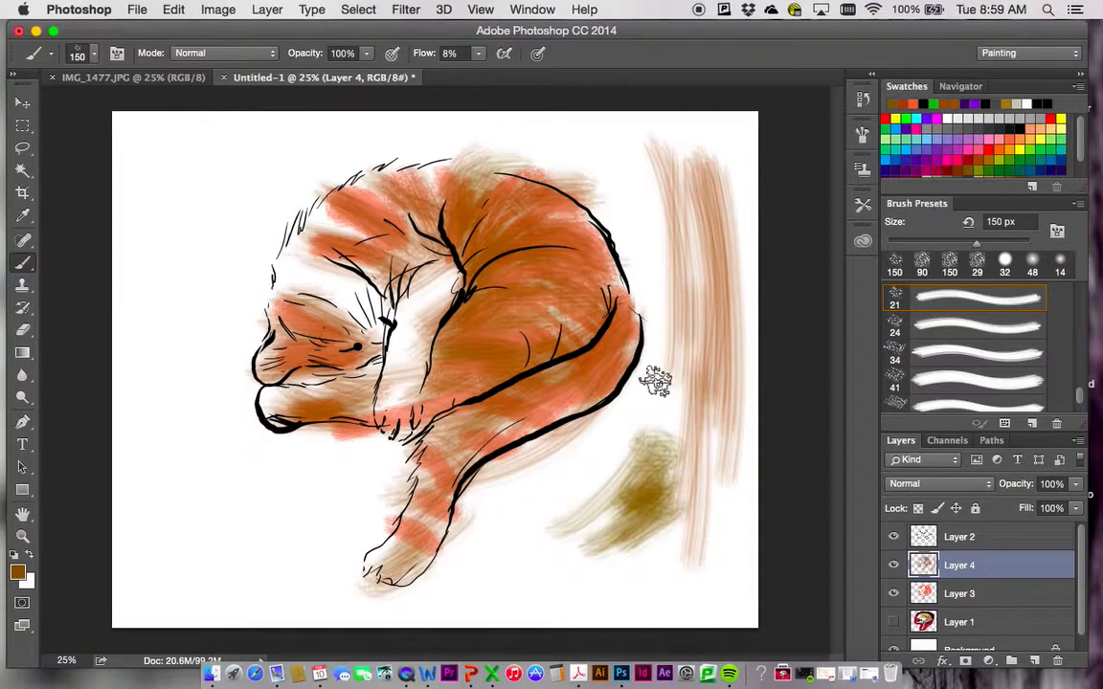
Step: Set the Eraser to the 38 px hard round brush and erase a zigzag through the test strokes
left_click(20, 332)
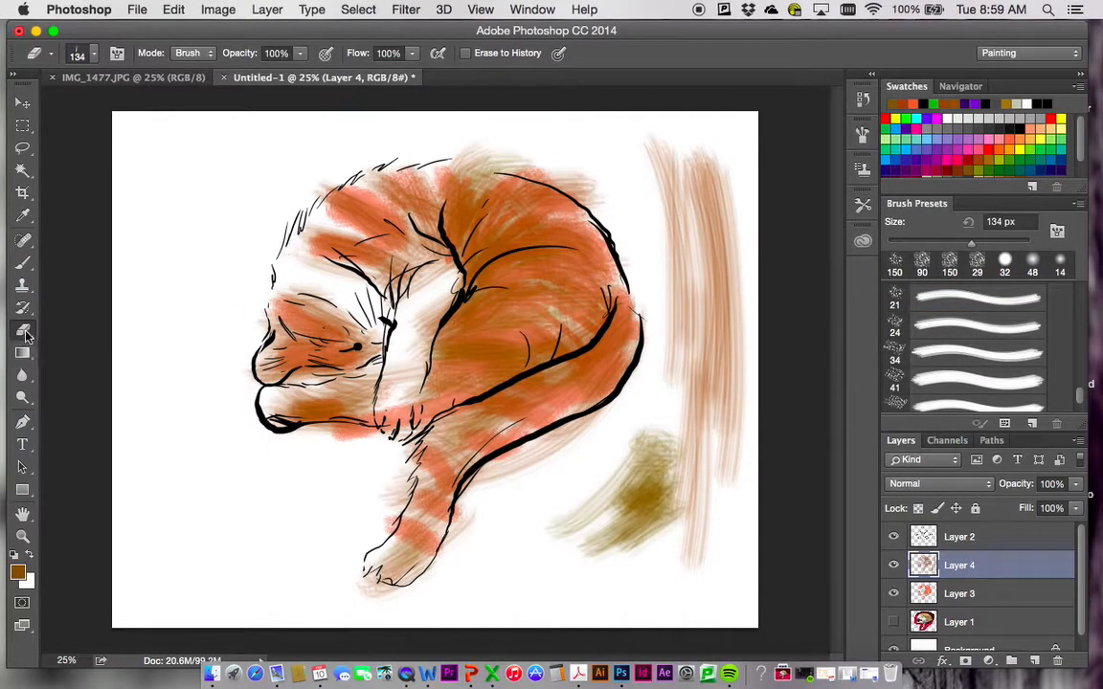
left_click(96, 54)
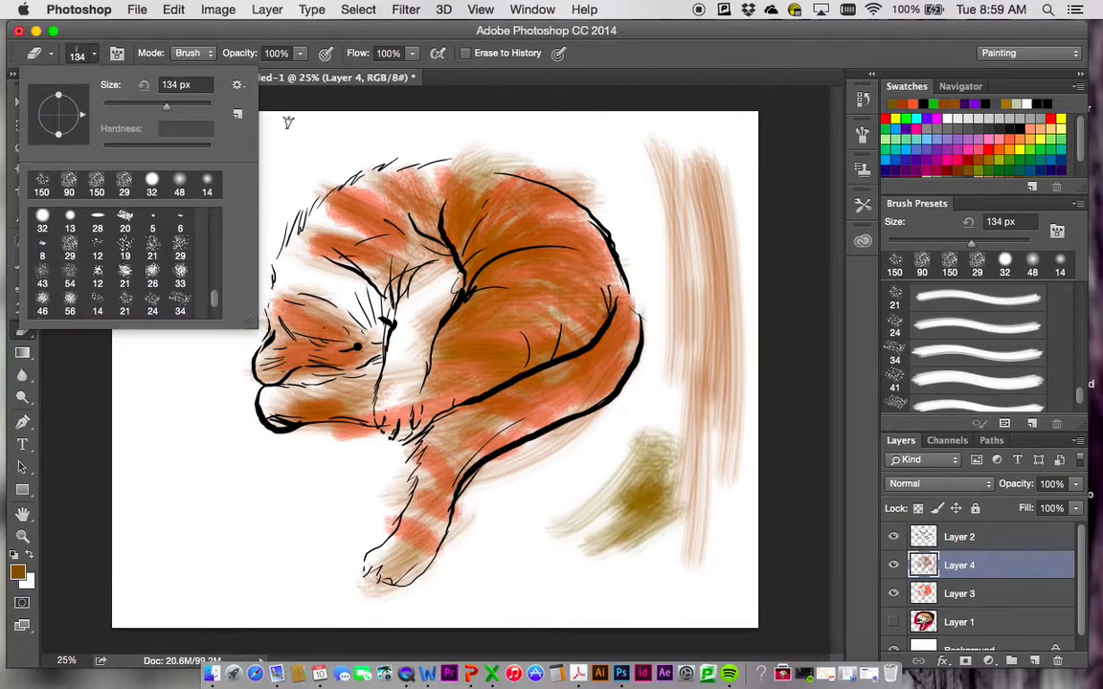
mouse_move(214, 299)
left_mouse_down()
mouse_move(213, 231)
mouse_move(212, 245)
left_mouse_up()
left_click(180, 251)
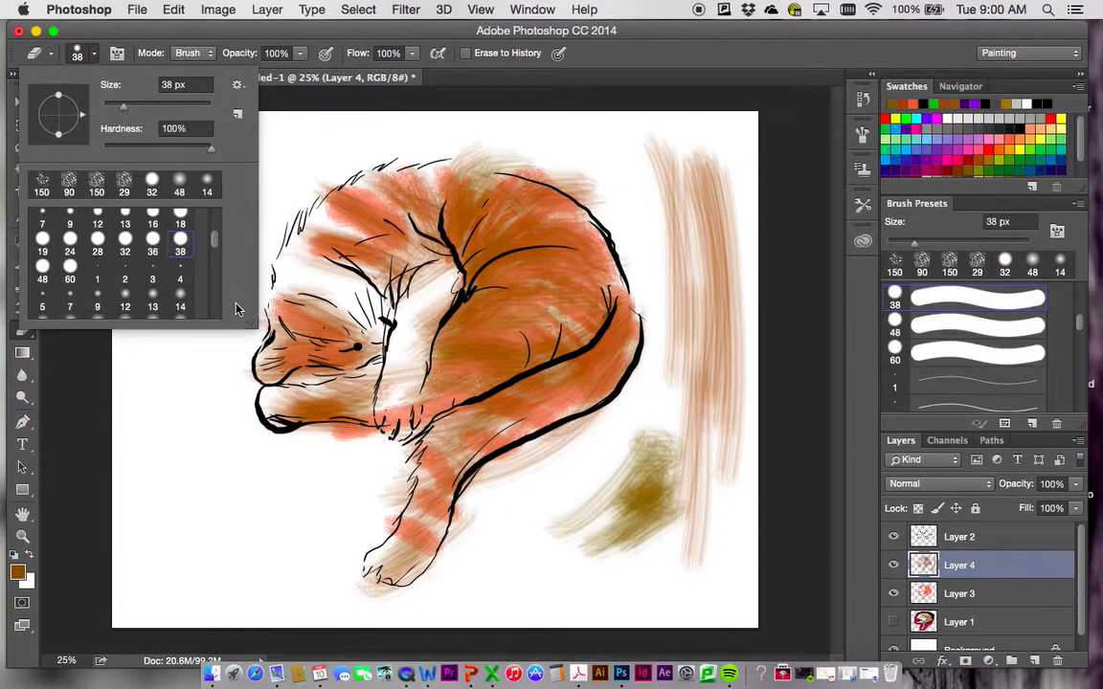
left_click(488, 433)
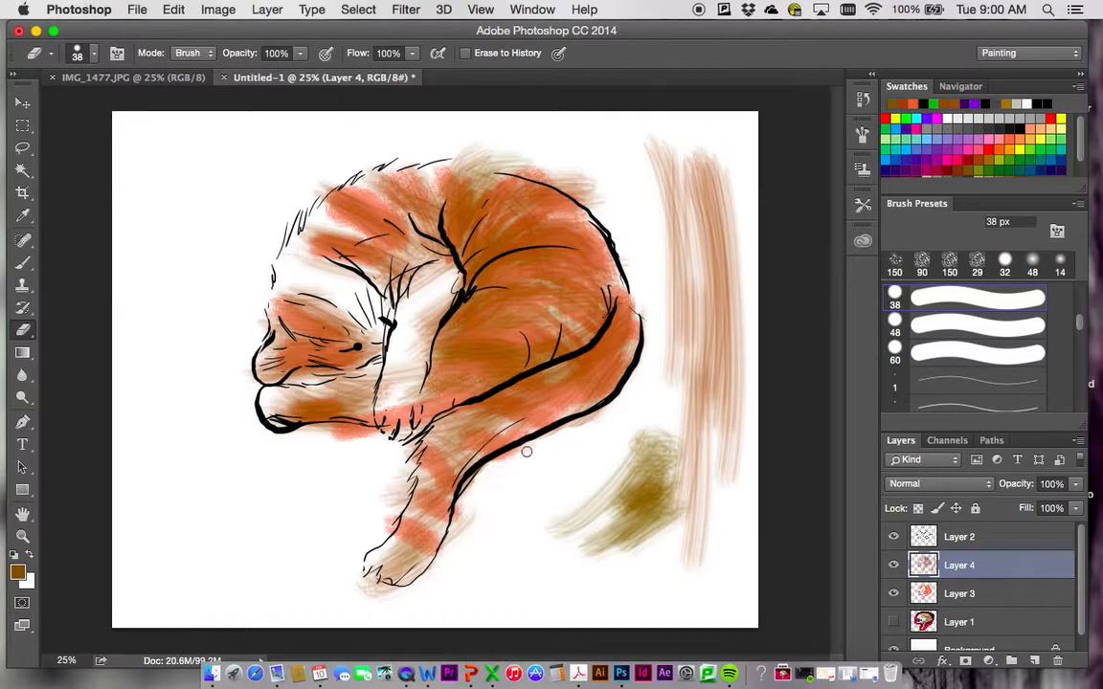
mouse_move(603, 492)
left_mouse_down()
mouse_move(645, 450)
mouse_move(720, 423)
mouse_move(727, 392)
left_mouse_up()
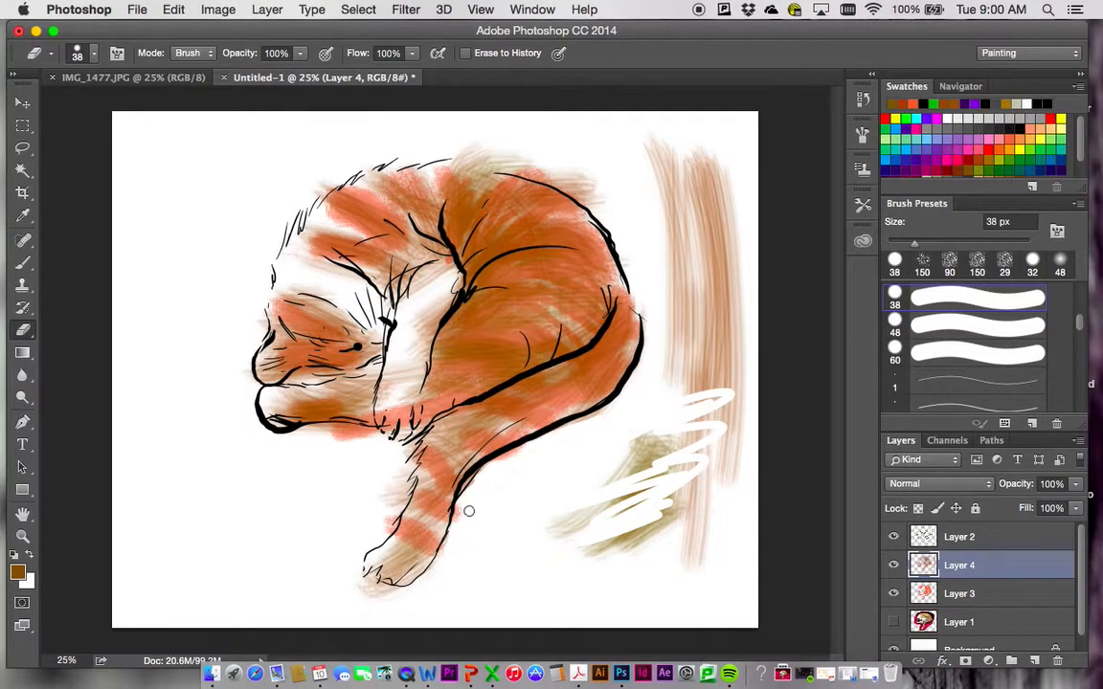
Step: Enlarge the eraser to 125 px and clean up the colour spilling outside the tail and front leg on Layers 4 and 3
key("bracketright")
key("bracketright")
key("bracketright")
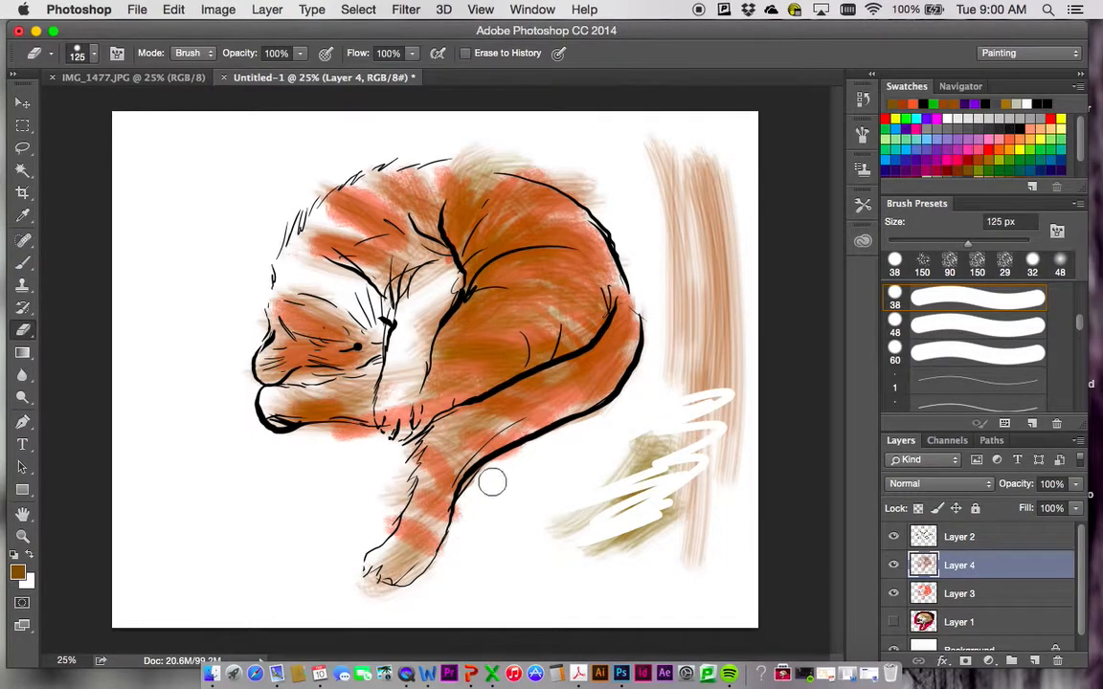
left_click_drag(622, 412, 505, 479)
left_click_drag(357, 448, 317, 441)
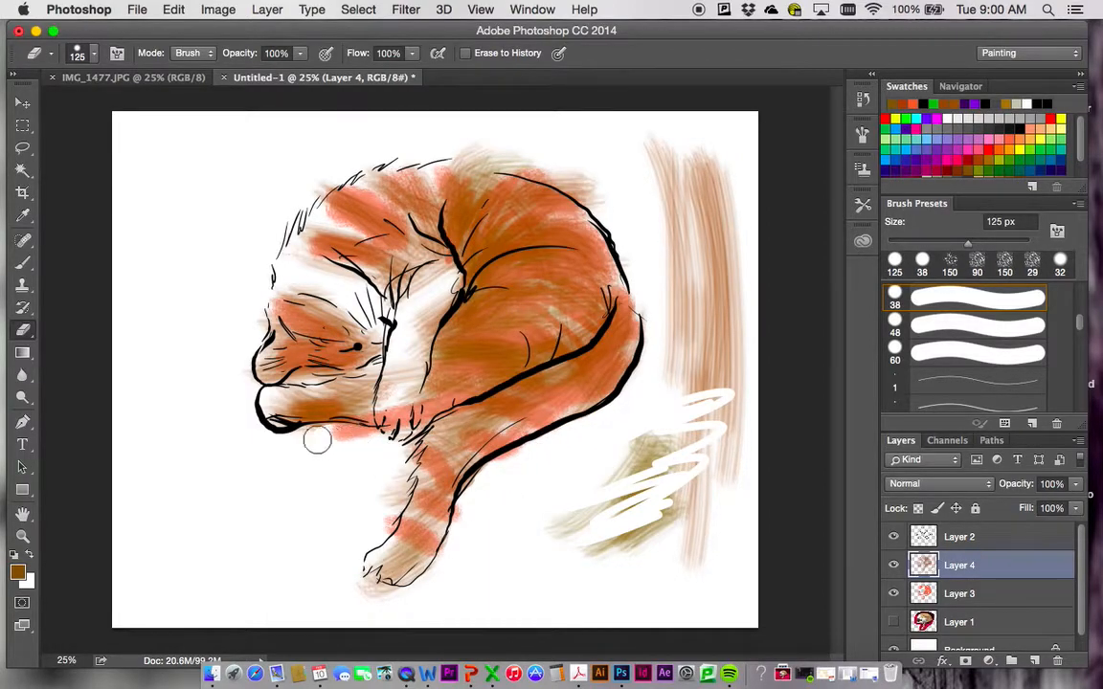
left_click(964, 600)
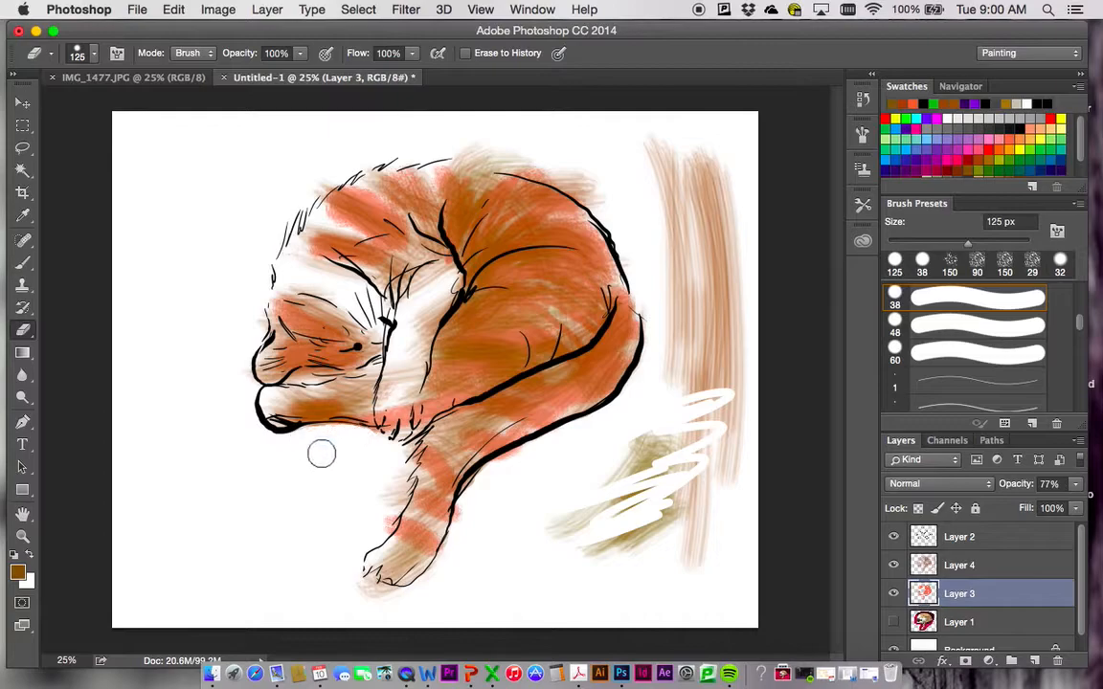
left_click(971, 569)
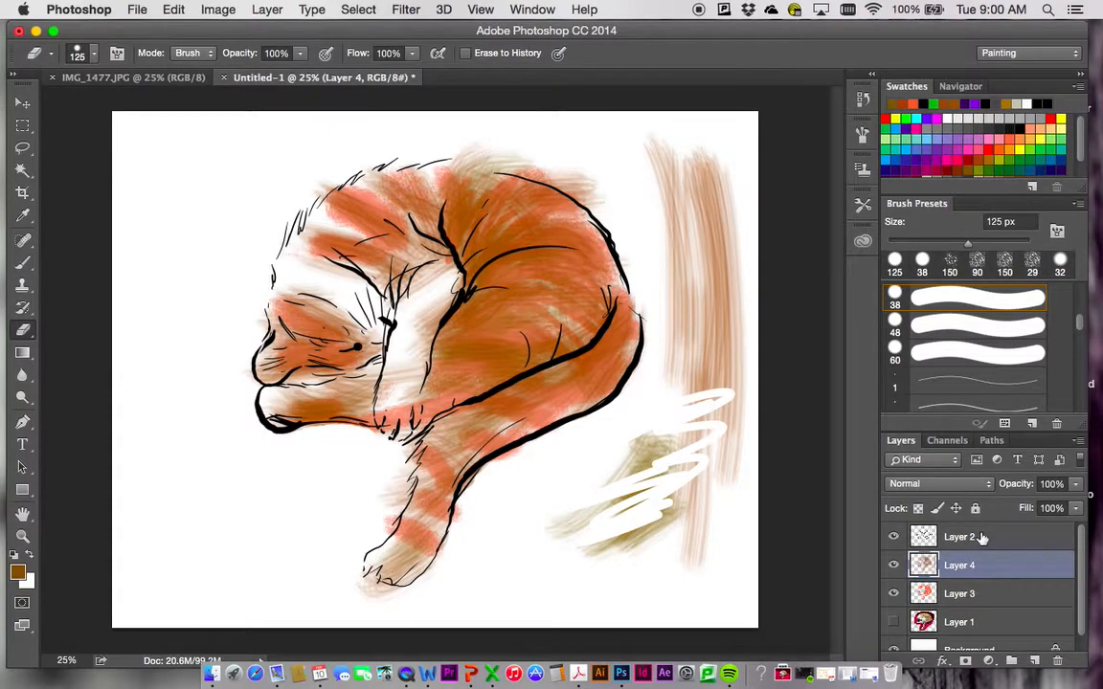
Step: Switch the eraser to the 150 px textured brush and erase bristly streaks across the test strokes and the spill beyond the back
left_click(93, 54)
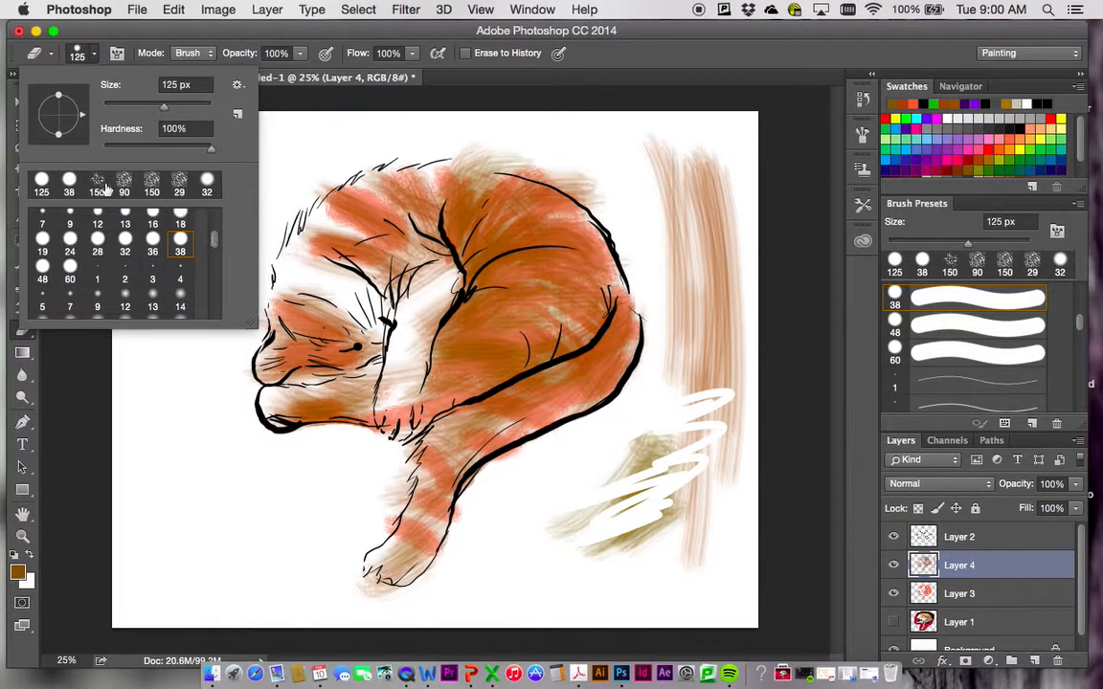
left_click(98, 184)
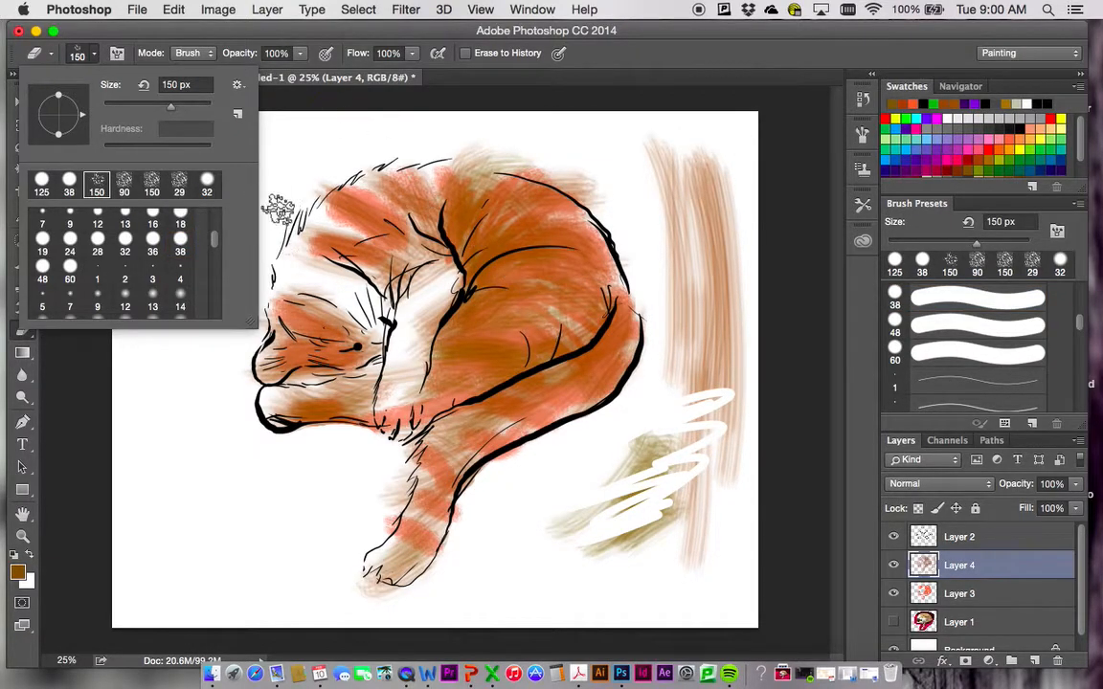
mouse_move(673, 278)
left_mouse_down()
mouse_move(735, 230)
mouse_move(724, 271)
left_mouse_up()
left_click_drag(686, 325, 729, 304)
left_click_drag(683, 374, 728, 351)
mouse_move(671, 541)
left_mouse_down()
mouse_move(748, 502)
mouse_move(681, 501)
mouse_move(711, 479)
left_mouse_up()
left_click_drag(701, 197, 671, 211)
mouse_move(603, 183)
left_mouse_down()
mouse_move(645, 221)
mouse_move(634, 275)
mouse_move(594, 225)
left_mouse_up()
Step: Reduce the eraser flow to 8% and lightly thin the brown on the cat's flank and back
left_click(413, 56)
mouse_move(559, 290)
left_mouse_down()
mouse_move(614, 298)
mouse_move(647, 327)
mouse_move(575, 364)
mouse_move(547, 405)
left_mouse_up()
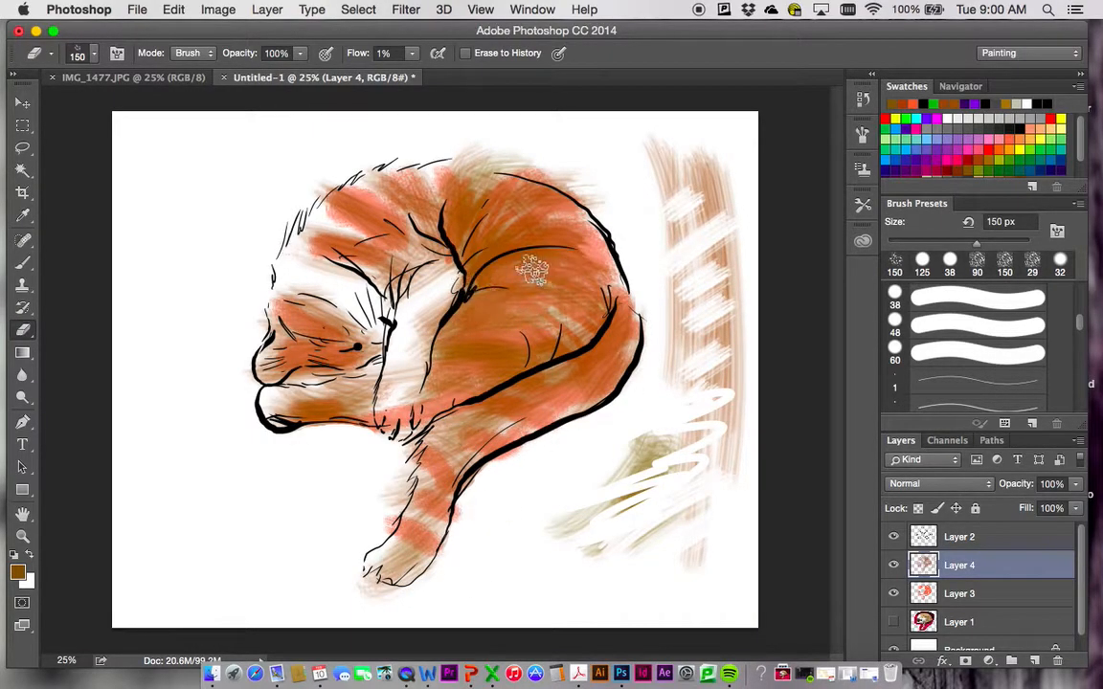
left_click(412, 52)
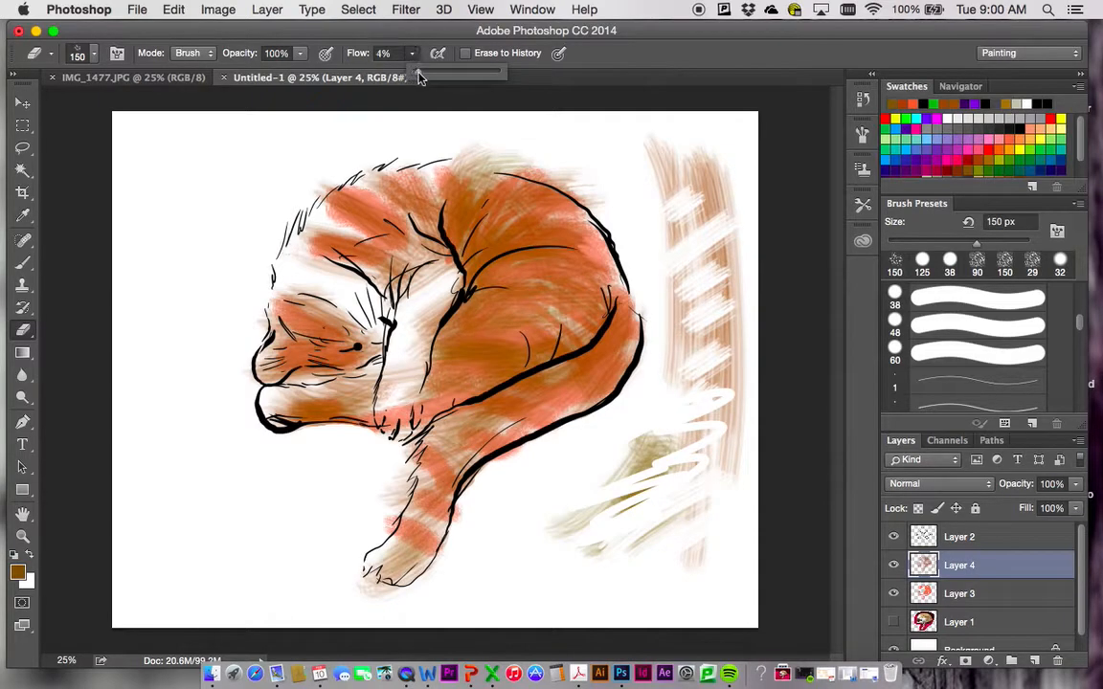
mouse_move(541, 243)
left_mouse_down()
mouse_move(466, 250)
mouse_move(538, 206)
left_mouse_up()
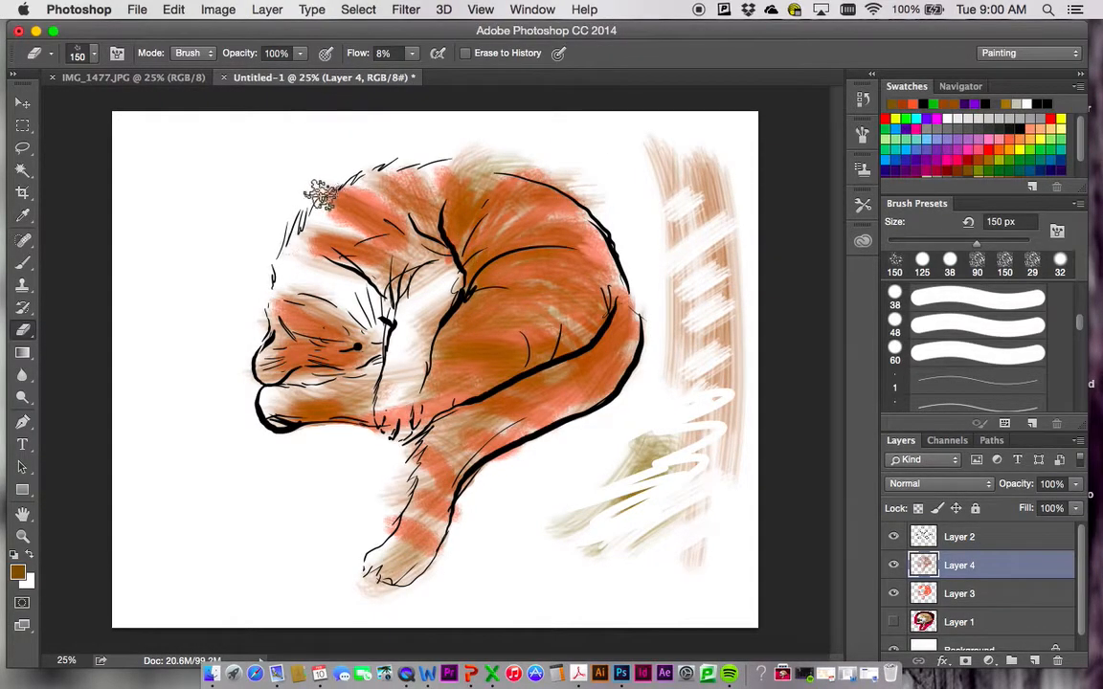
Step: Enlarge the textured eraser to 600 px and softly lighten the brown across the cat's body
key("bracketright")
key("bracketright")
key("bracketright")
key("bracketright")
key("bracketright")
key("bracketright")
key("bracketright")
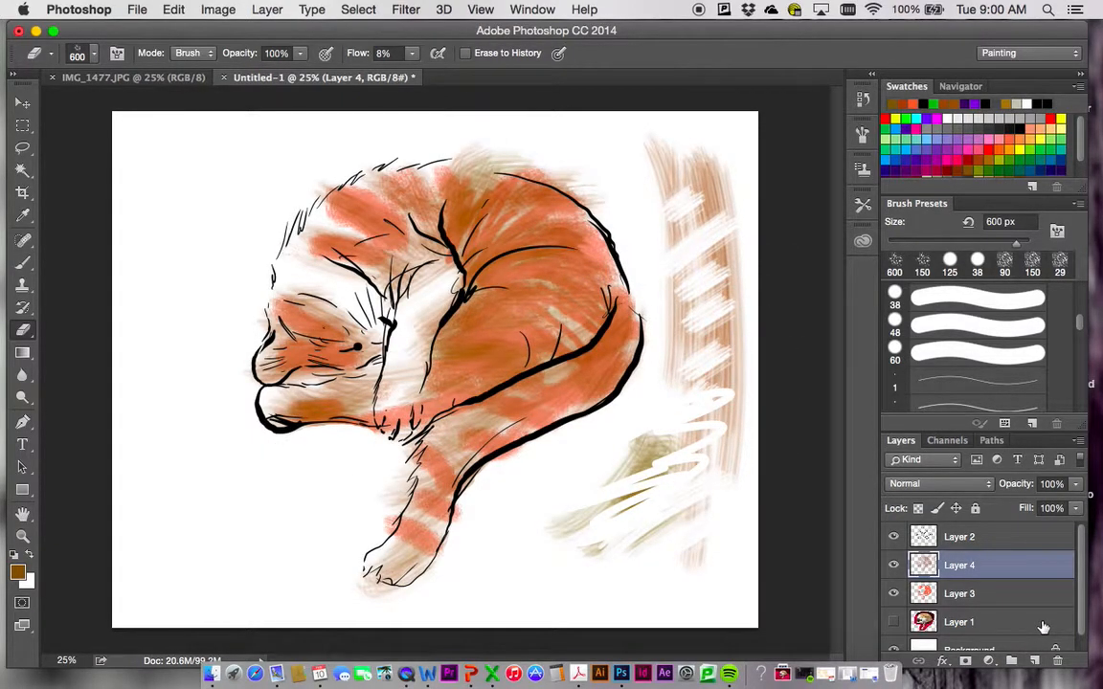
Step: Return to the Brush tool, add a new layer, and move it directly beneath the orange Layer 3
left_click(23, 265)
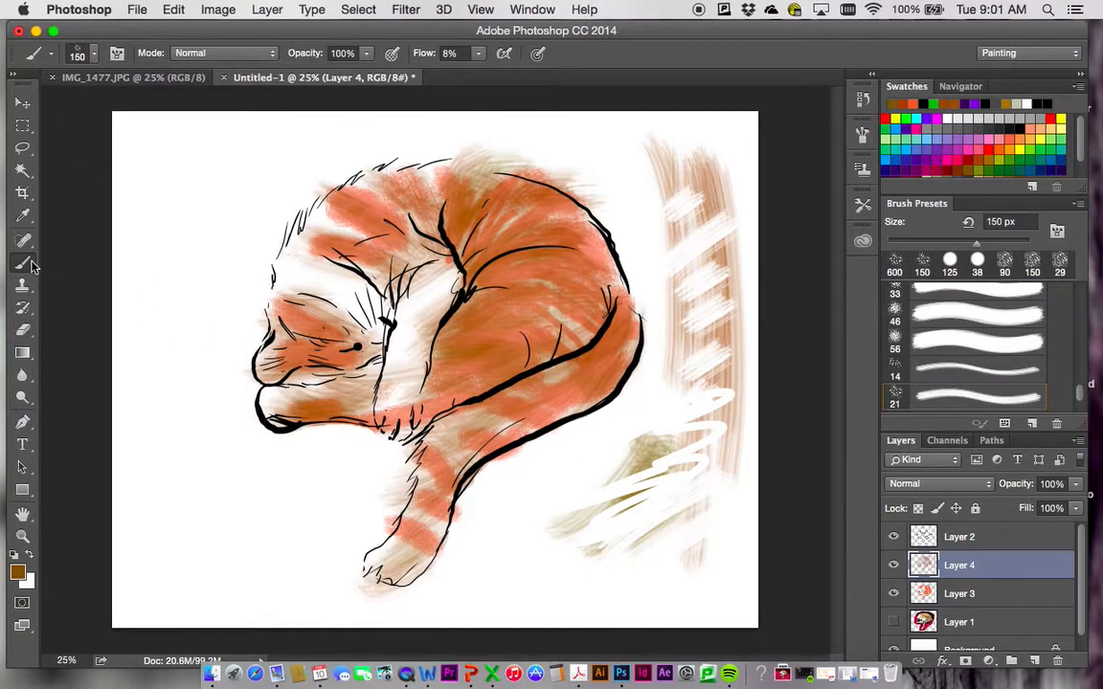
left_click(1034, 661)
left_click_drag(972, 572, 1007, 640)
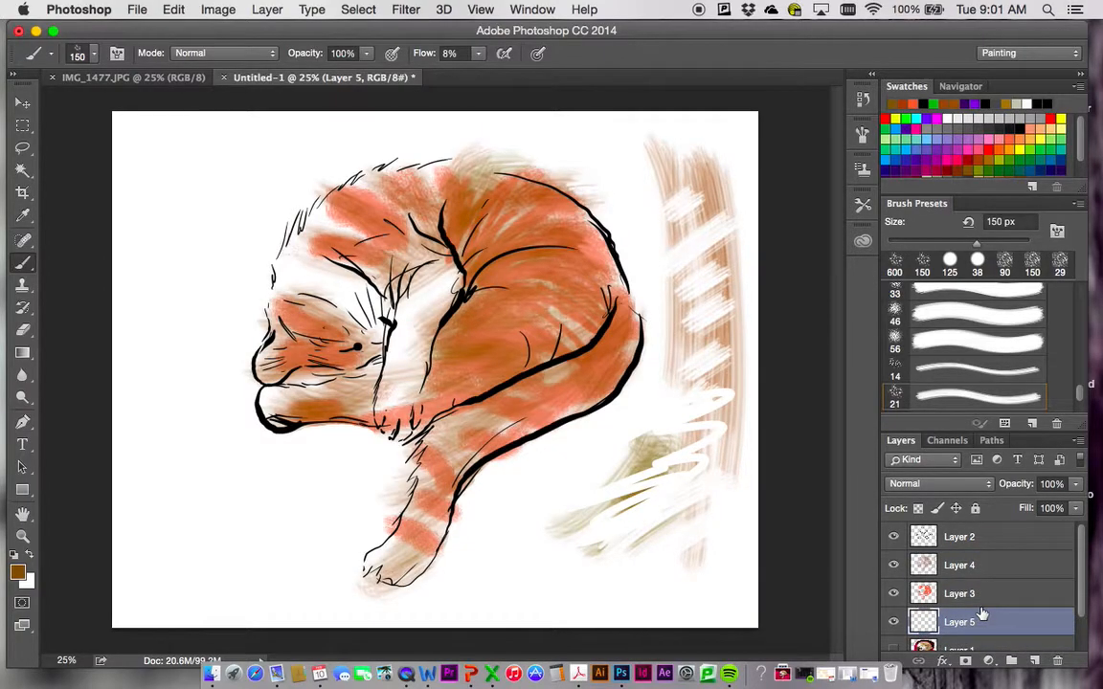
Step: Choose a light periwinkle blue, enlarge the textured brush to 700 px, and paint loose strokes over the background around the cat on Layer 5
left_click(943, 138)
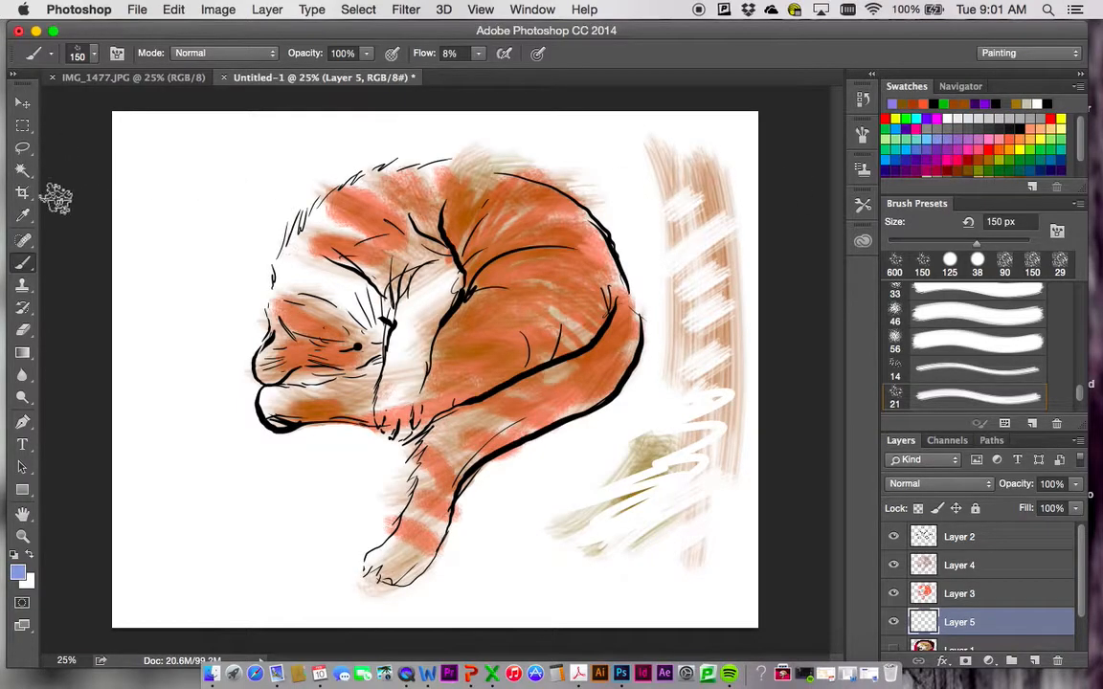
mouse_move(138, 126)
left_mouse_down()
mouse_move(169, 111)
mouse_move(159, 126)
mouse_move(93, 146)
mouse_move(263, 126)
mouse_move(148, 259)
mouse_move(125, 326)
mouse_move(234, 261)
mouse_move(118, 364)
mouse_move(168, 362)
mouse_move(110, 474)
mouse_move(141, 496)
mouse_move(260, 462)
mouse_move(318, 476)
mouse_move(275, 592)
mouse_move(404, 547)
mouse_move(588, 506)
mouse_move(483, 623)
mouse_move(655, 585)
mouse_move(734, 481)
mouse_move(578, 456)
left_mouse_up()
key("bracketright")
key("bracketright")
key("bracketright")
key("bracketright")
key("bracketright")
key("bracketright")
key("bracketright")
key("bracketright")
mouse_move(287, 127)
left_mouse_down()
mouse_move(526, 125)
mouse_move(194, 144)
mouse_move(124, 496)
left_mouse_up()
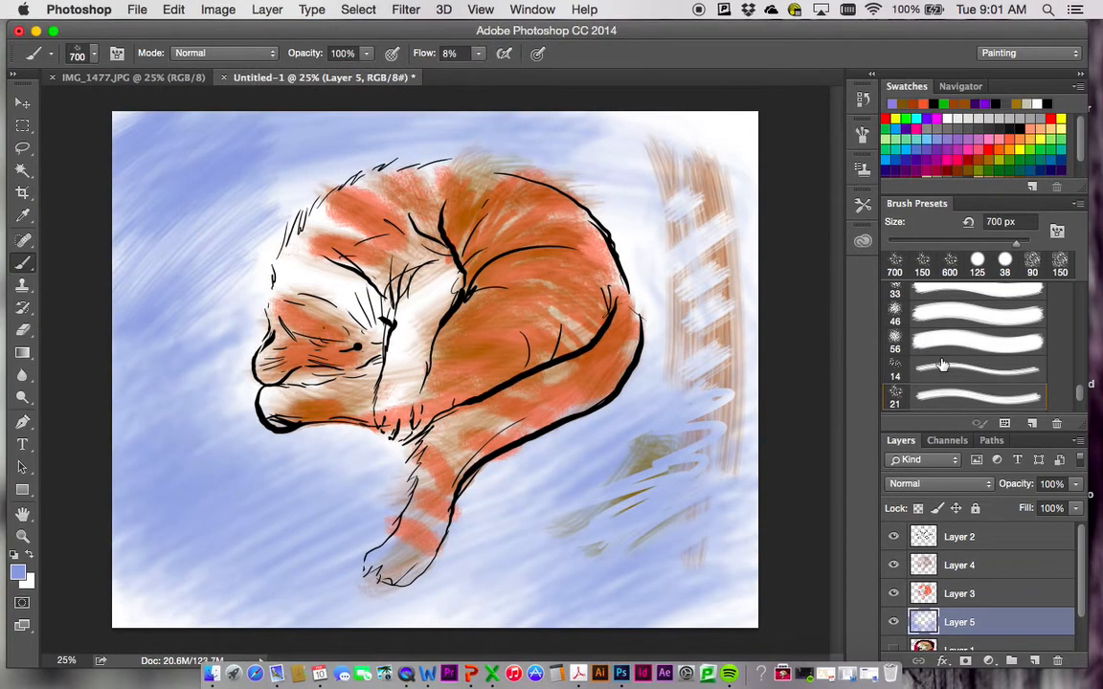
Step: Switch to the 300 px bristle fan brush, choose dark violet, and layer bristly strokes over the blue background around the cat
left_click_drag(1080, 398, 1078, 358)
left_click(986, 330)
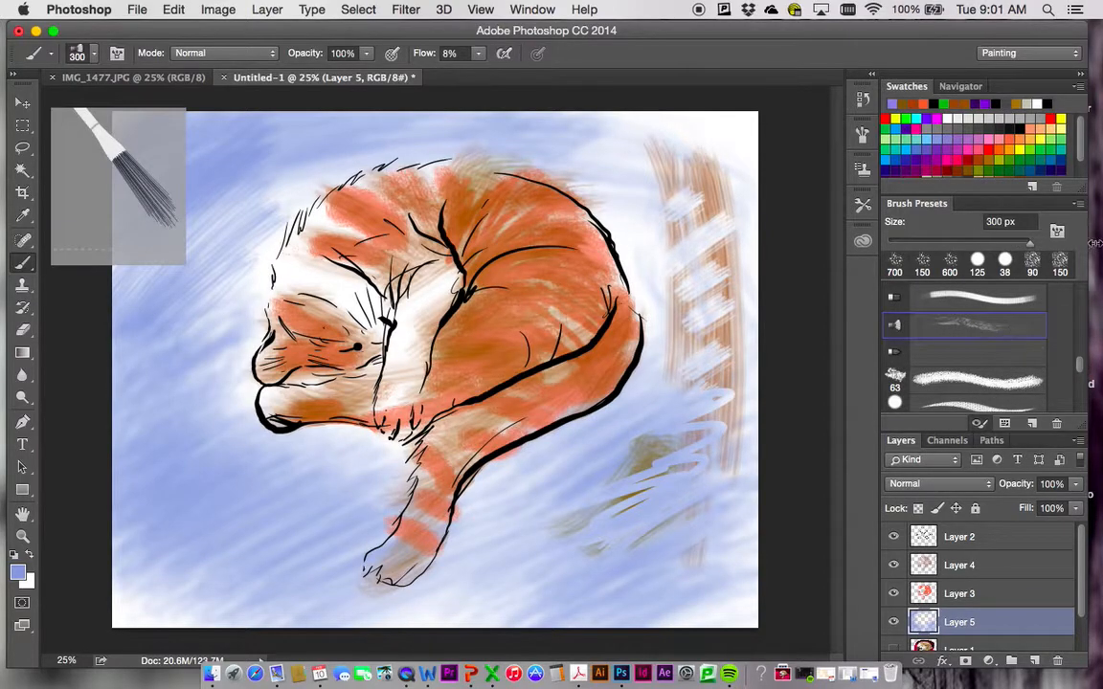
mouse_move(228, 203)
left_mouse_down()
mouse_move(331, 177)
mouse_move(287, 168)
mouse_move(239, 231)
left_mouse_up()
left_click(922, 158)
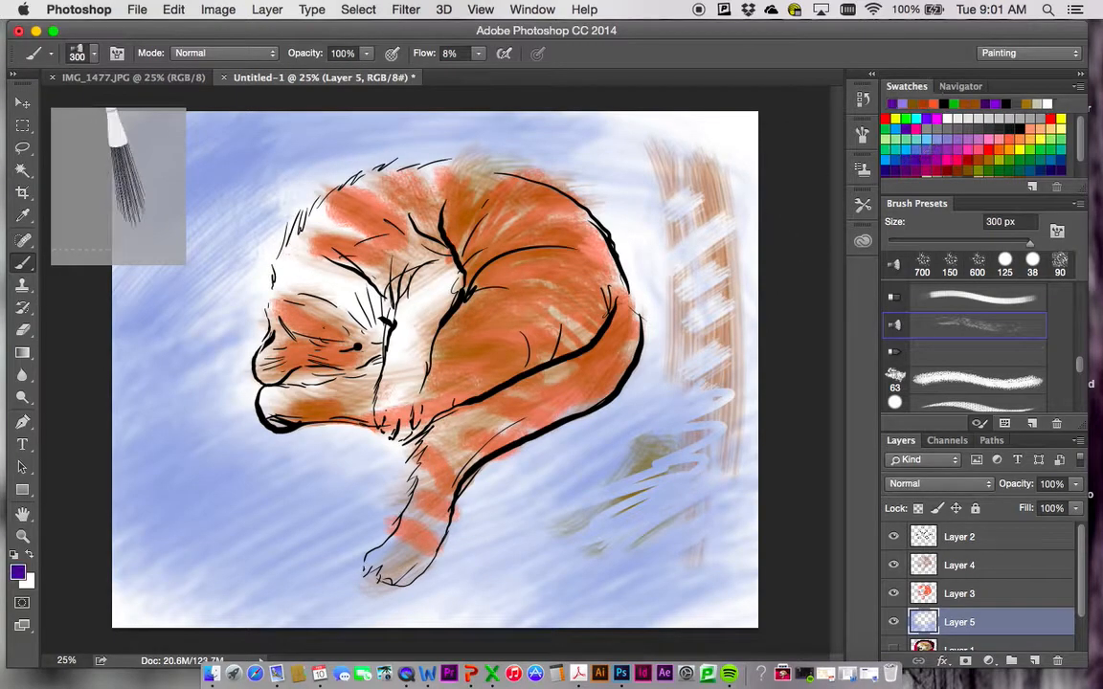
mouse_move(287, 159)
left_mouse_down()
mouse_move(207, 282)
mouse_move(260, 197)
mouse_move(233, 282)
mouse_move(180, 371)
mouse_move(144, 409)
mouse_move(212, 435)
mouse_move(196, 509)
mouse_move(275, 478)
mouse_move(424, 387)
mouse_move(382, 488)
mouse_move(170, 579)
mouse_move(199, 542)
mouse_move(361, 520)
mouse_move(509, 451)
mouse_move(284, 589)
mouse_move(202, 551)
mouse_move(689, 519)
mouse_move(199, 591)
mouse_move(318, 596)
mouse_move(605, 483)
mouse_move(588, 562)
mouse_move(828, 286)
mouse_move(743, 372)
mouse_move(769, 287)
mouse_move(769, 228)
mouse_move(531, 467)
mouse_move(743, 276)
mouse_move(785, 179)
mouse_move(684, 307)
mouse_move(626, 233)
mouse_move(774, 202)
mouse_move(330, 520)
mouse_move(361, 254)
mouse_move(281, 213)
mouse_move(510, 138)
mouse_move(409, 228)
mouse_move(281, 186)
mouse_move(101, 249)
mouse_move(260, 202)
mouse_move(350, 106)
mouse_move(265, 270)
mouse_move(175, 493)
mouse_move(75, 382)
mouse_move(238, 530)
mouse_move(185, 557)
mouse_move(265, 525)
mouse_move(329, 536)
mouse_move(454, 456)
mouse_move(275, 594)
mouse_move(197, 588)
mouse_move(316, 541)
mouse_move(617, 493)
left_mouse_up()
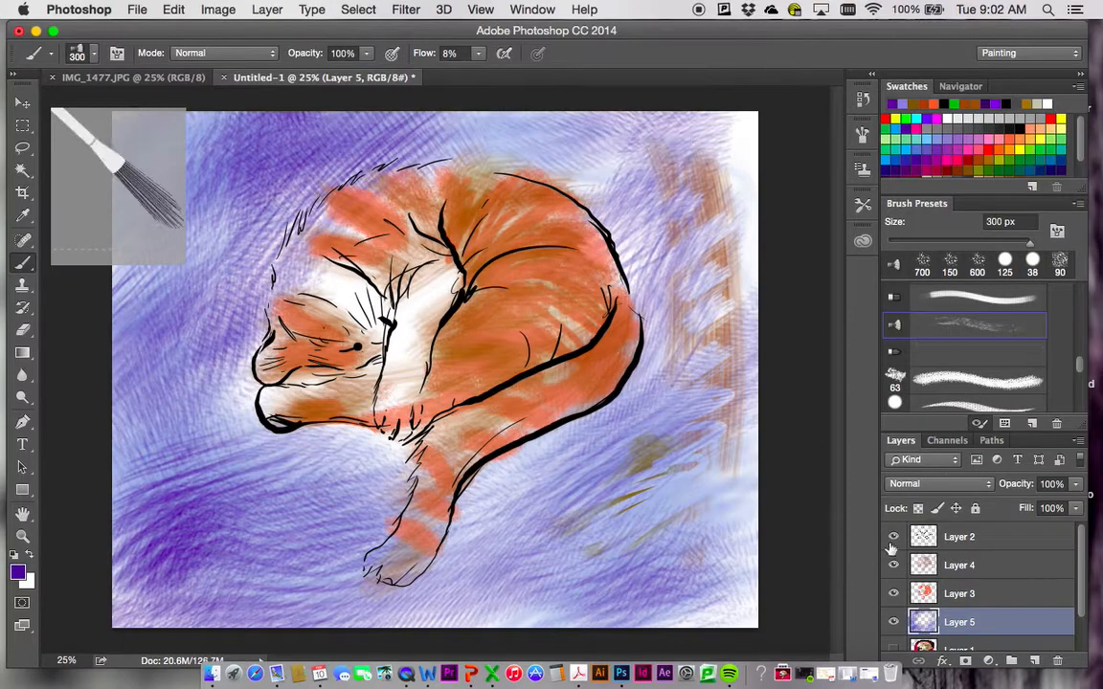
Step: Switch to the Eraser with the matching 300 px bristle fan brush and erase light bristly streaks across the violet background
left_click(27, 326)
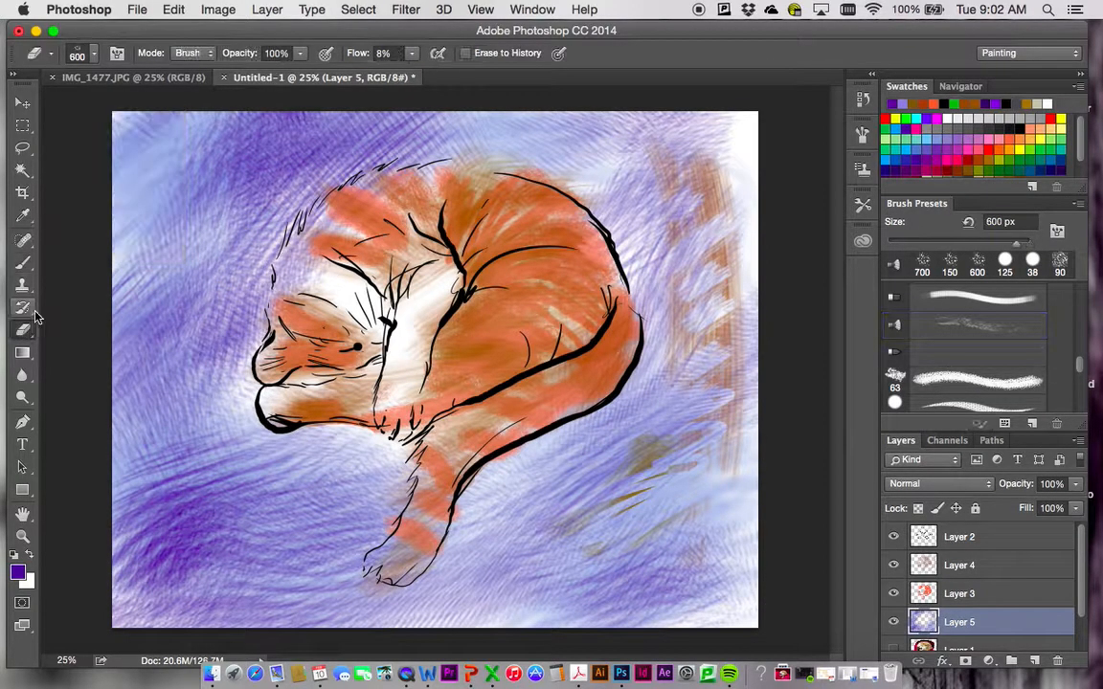
left_click(95, 55)
left_click(136, 221)
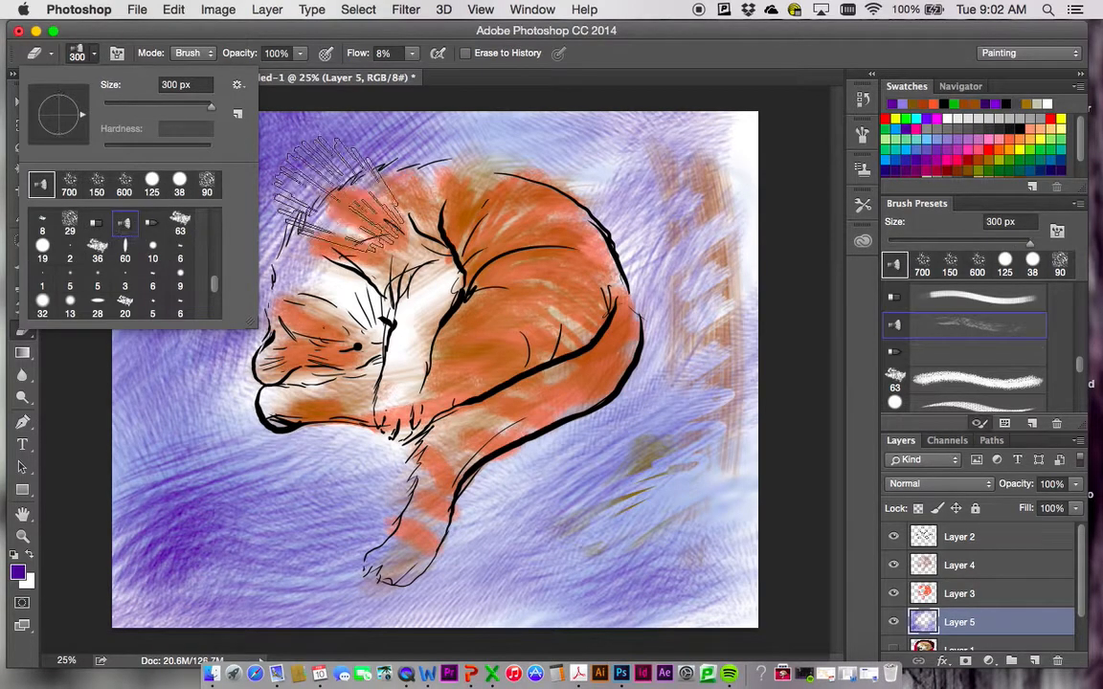
mouse_move(174, 479)
left_mouse_down()
mouse_move(177, 579)
mouse_move(211, 497)
mouse_move(163, 440)
mouse_move(153, 374)
mouse_move(220, 460)
mouse_move(287, 450)
mouse_move(162, 507)
mouse_move(565, 521)
mouse_move(703, 551)
mouse_move(787, 469)
mouse_move(783, 347)
mouse_move(586, 182)
left_mouse_up()
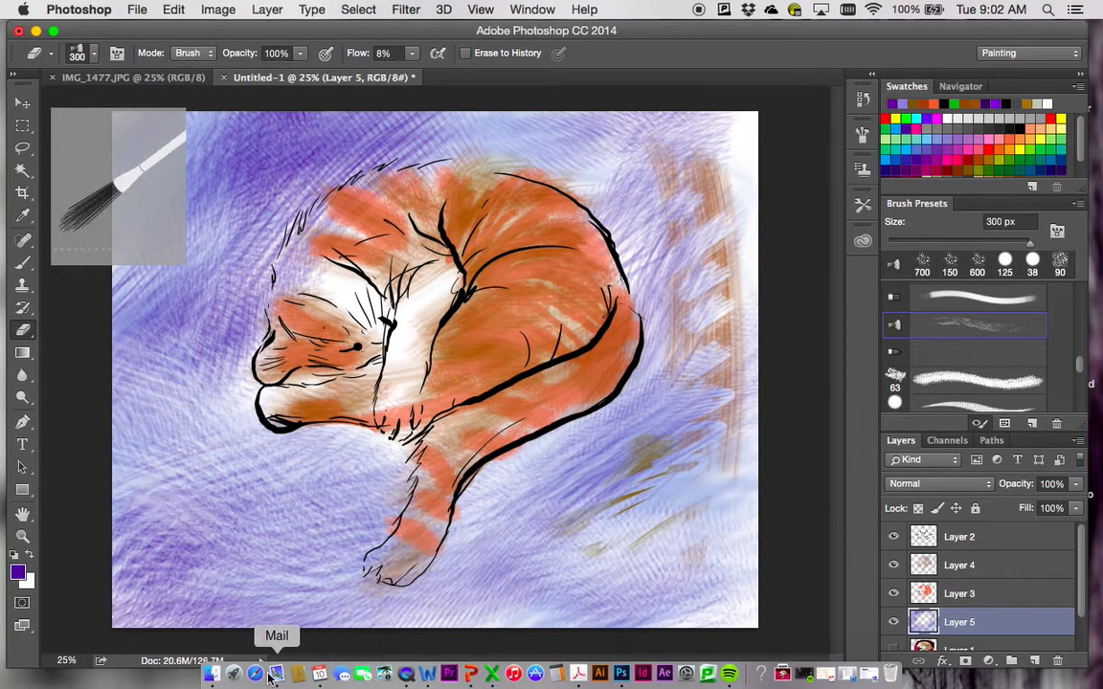
Step: Set the blending mode of the orange Layer 3 to Multiply
key("v")
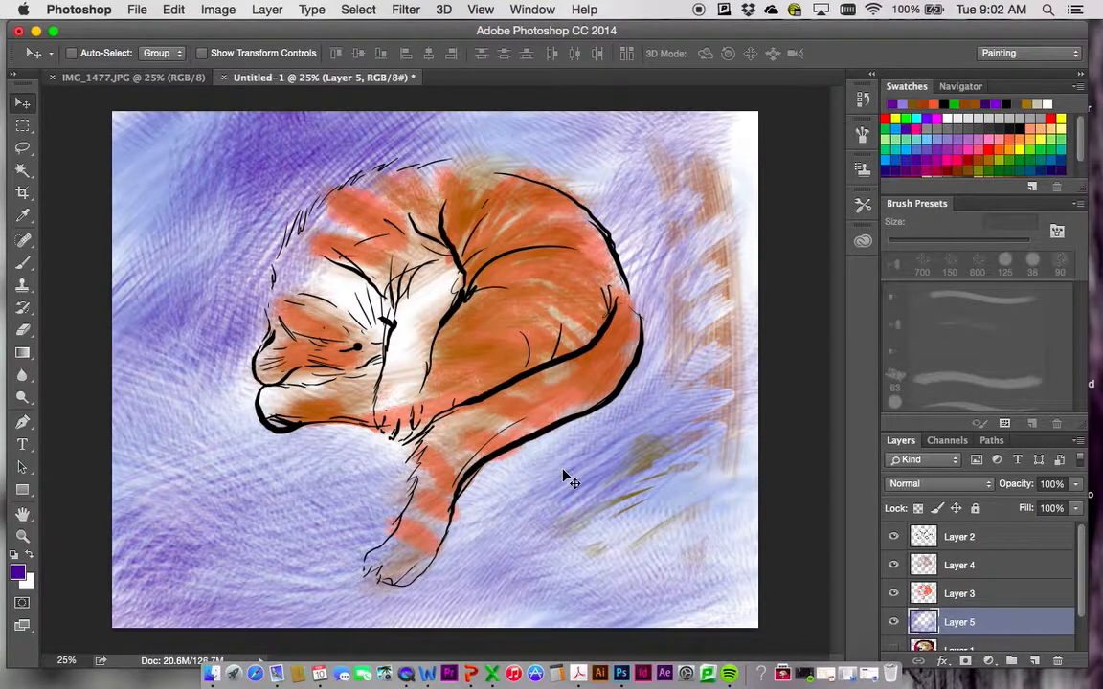
left_click(1010, 595)
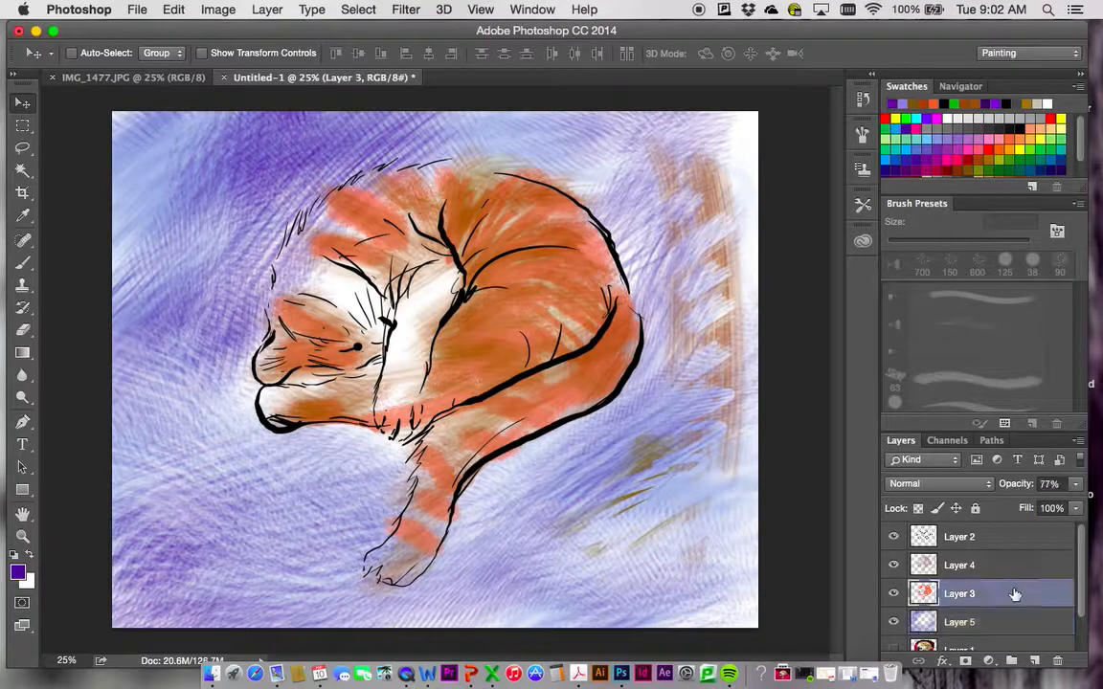
left_click(981, 485)
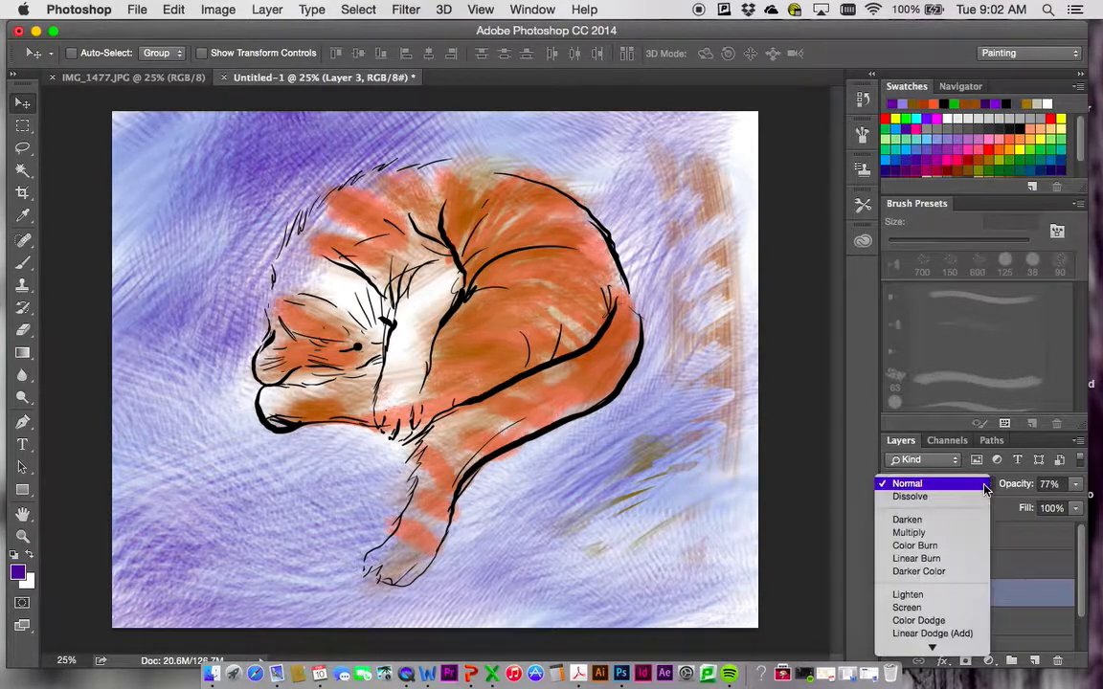
left_click(958, 534)
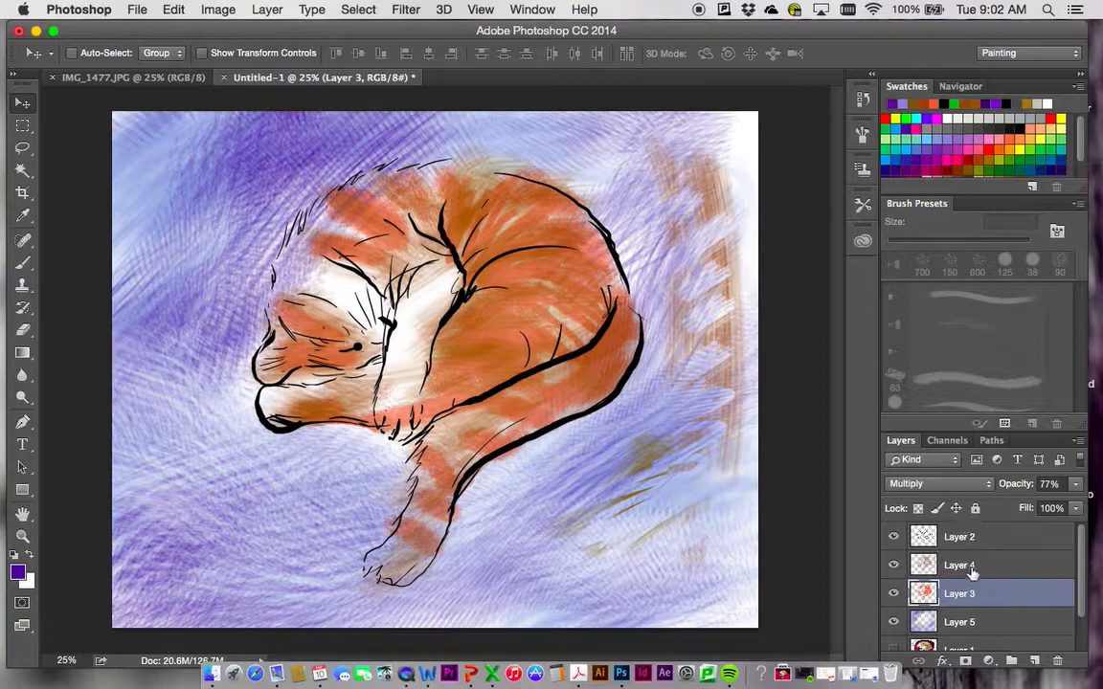
Step: Set the blending mode of the brown Layer 4 to Multiply and of the line-art Layer 2 to Darken
left_click(972, 567)
left_click(938, 483)
left_click(964, 535)
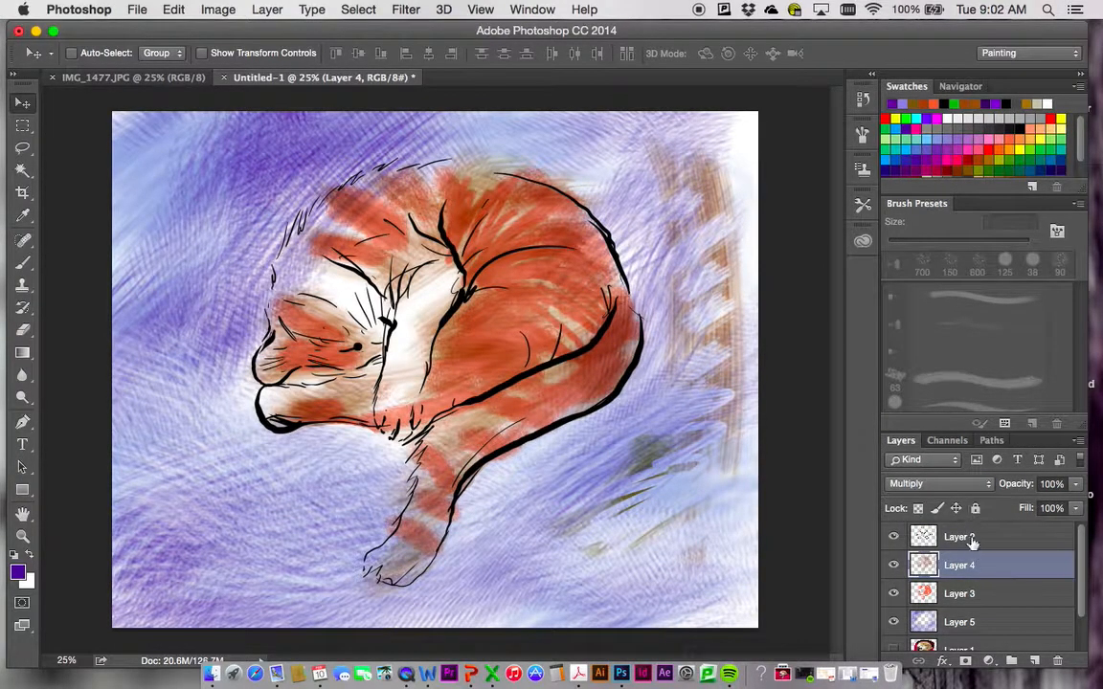
left_click(971, 539)
left_click(986, 486)
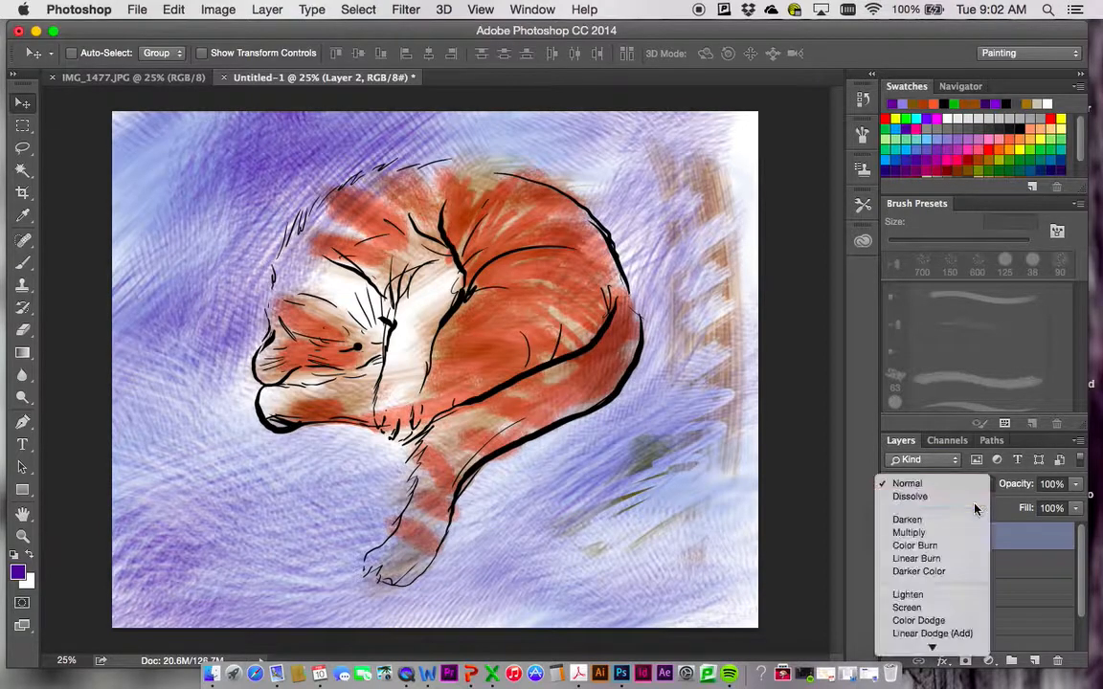
left_click(957, 503)
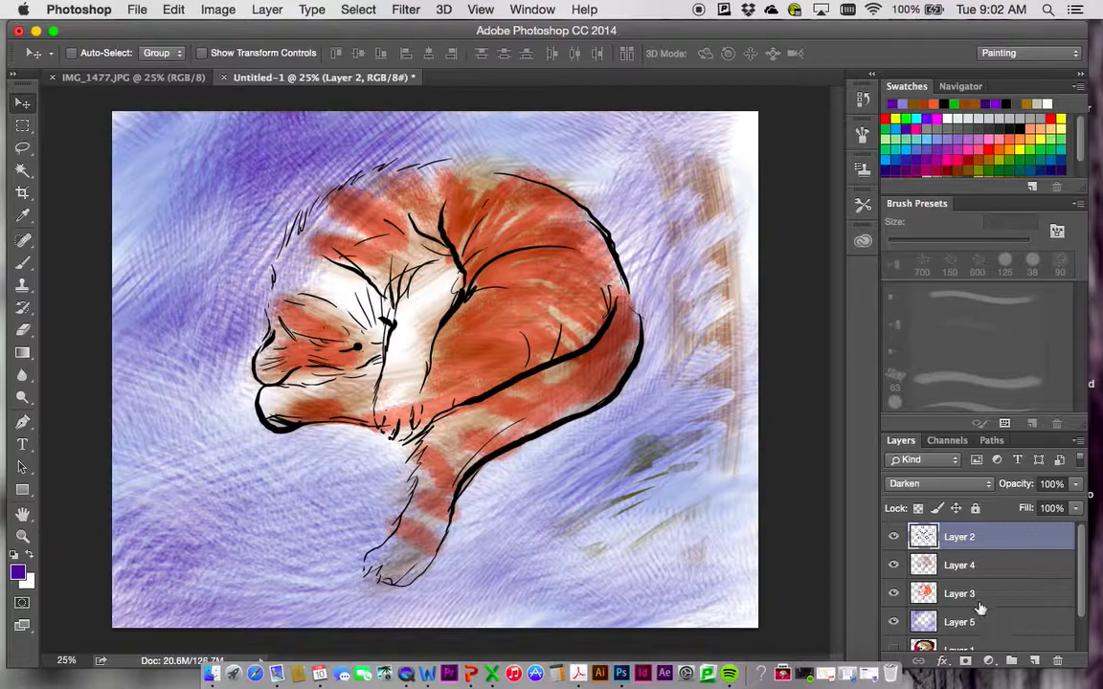
Step: Change the blending mode of the orange Layer 3 to Screen
left_click(984, 593)
left_click(976, 489)
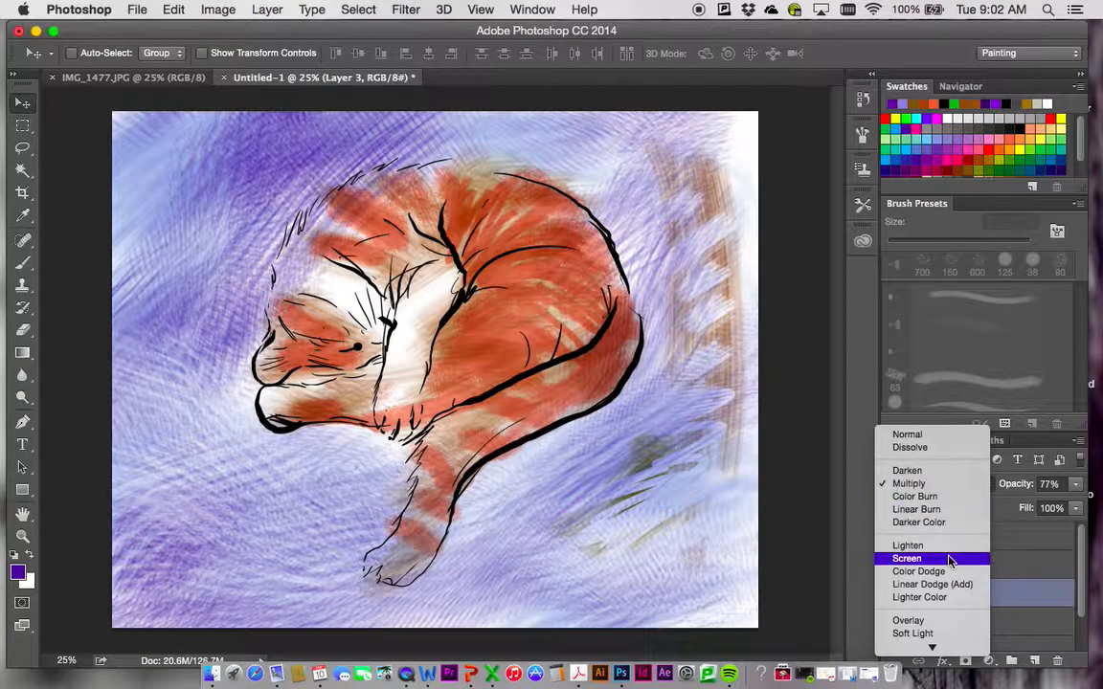
left_click(919, 559)
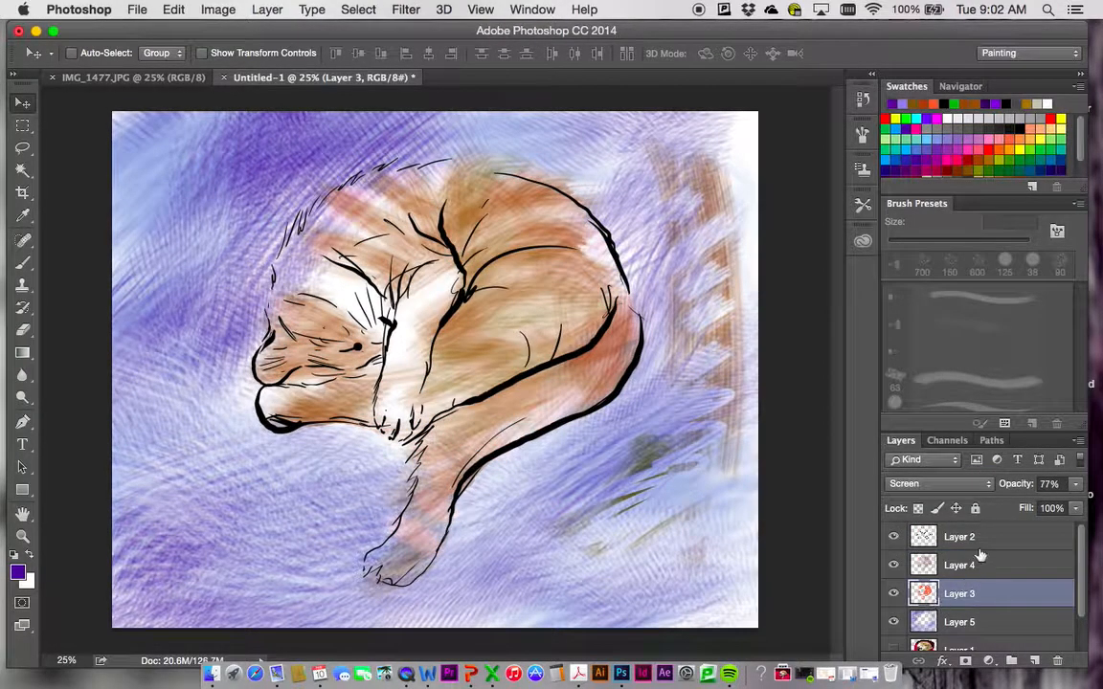